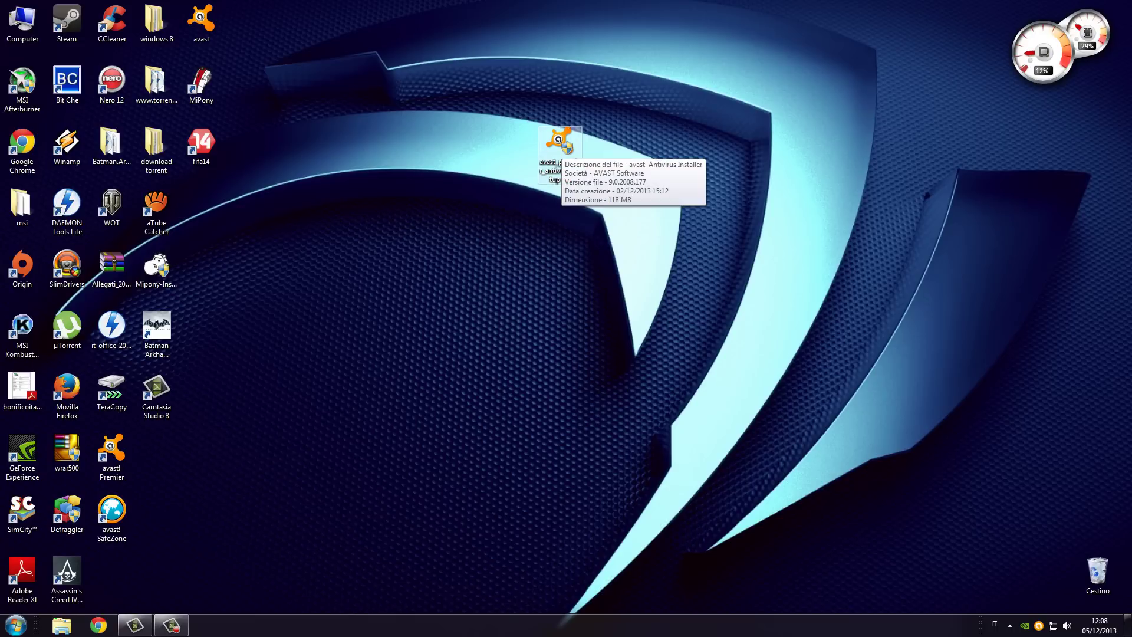
# - Open the avast folder on the desktop, look at the crack and License archives, and close the folder
pyautogui.doubleClick(201, 20)
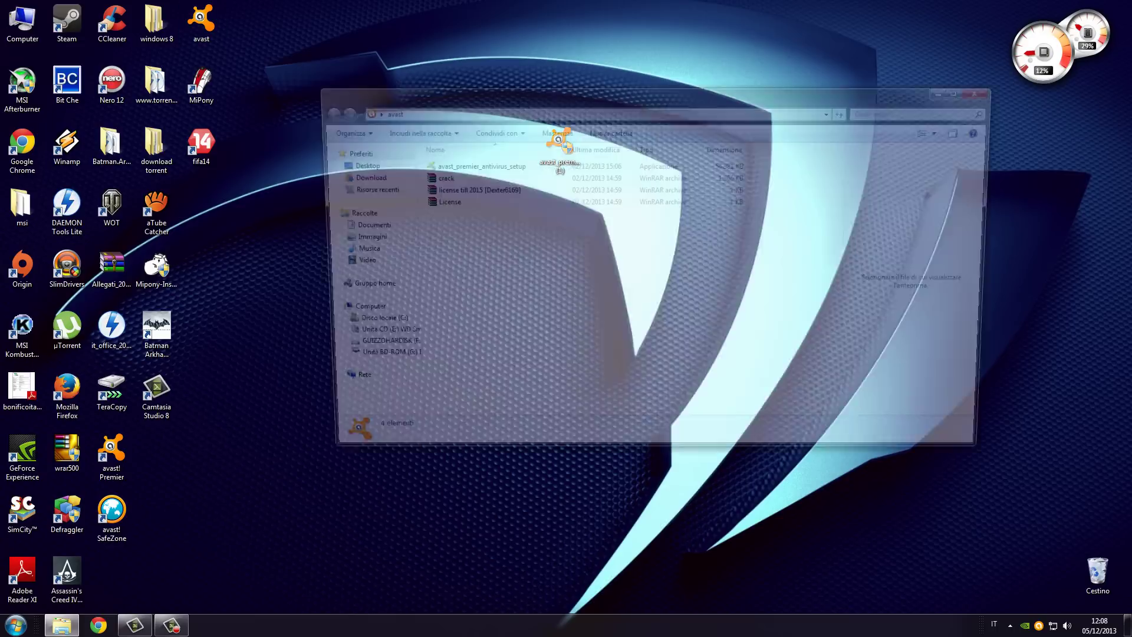
pyautogui.click(434, 177)
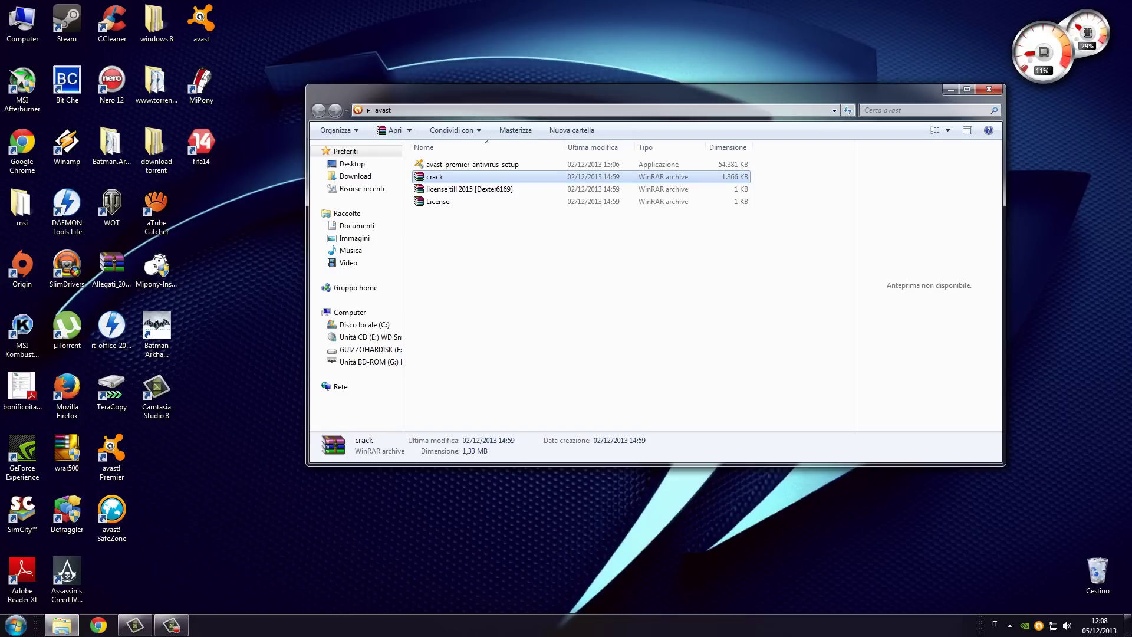
pyautogui.click(437, 202)
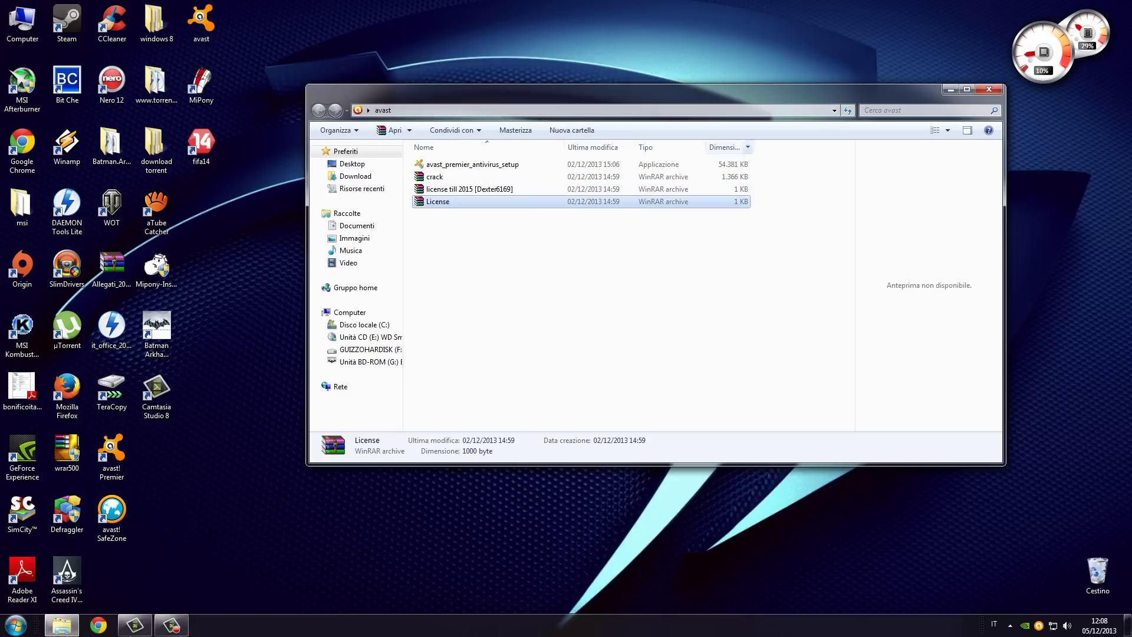
pyautogui.click(989, 89)
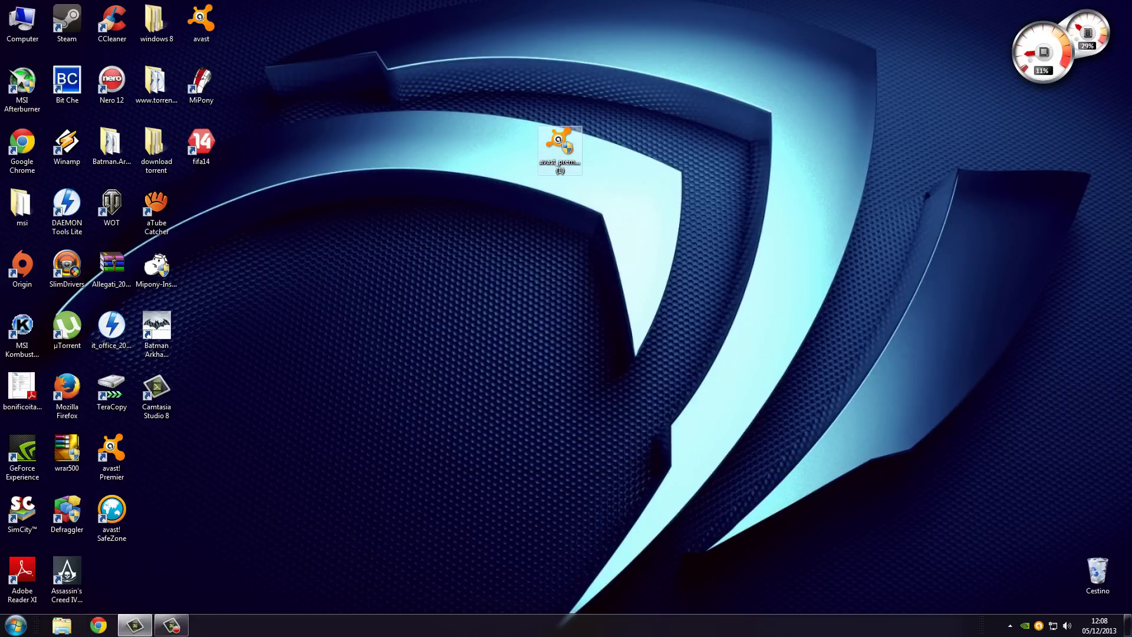
pyautogui.click(559, 150)
pyautogui.press('Return')
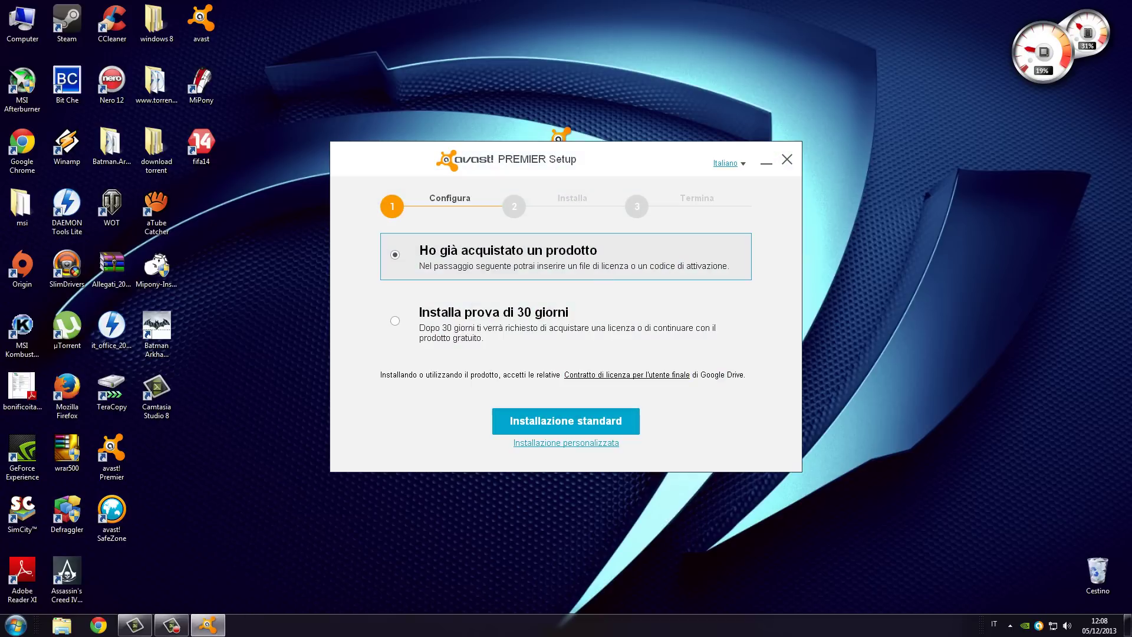
pyautogui.click(395, 320)
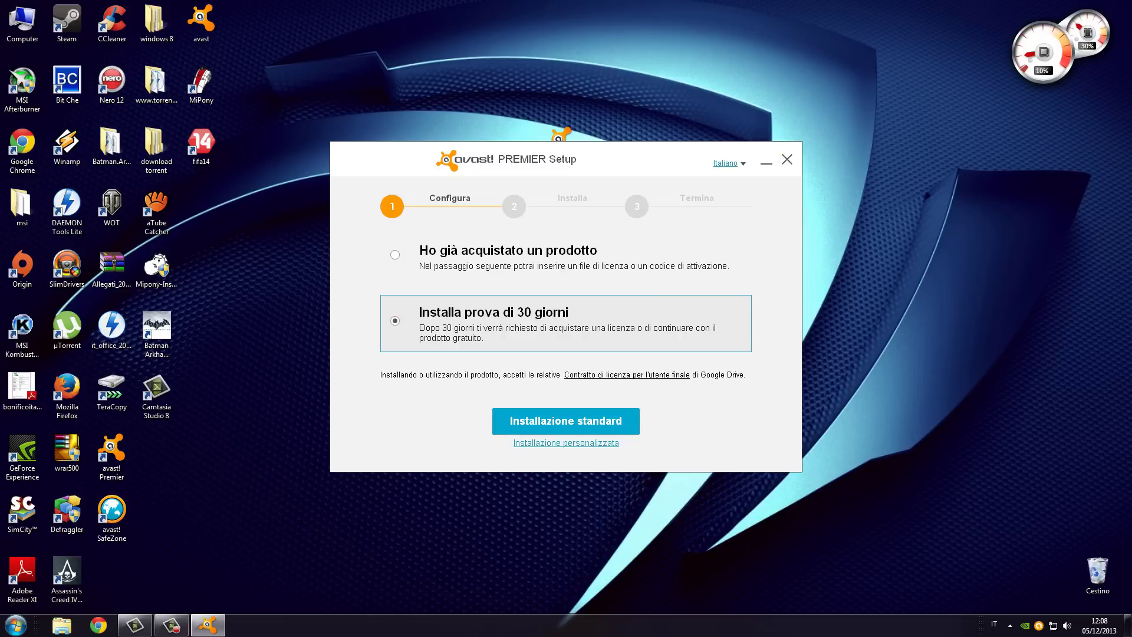
pyautogui.click(787, 159)
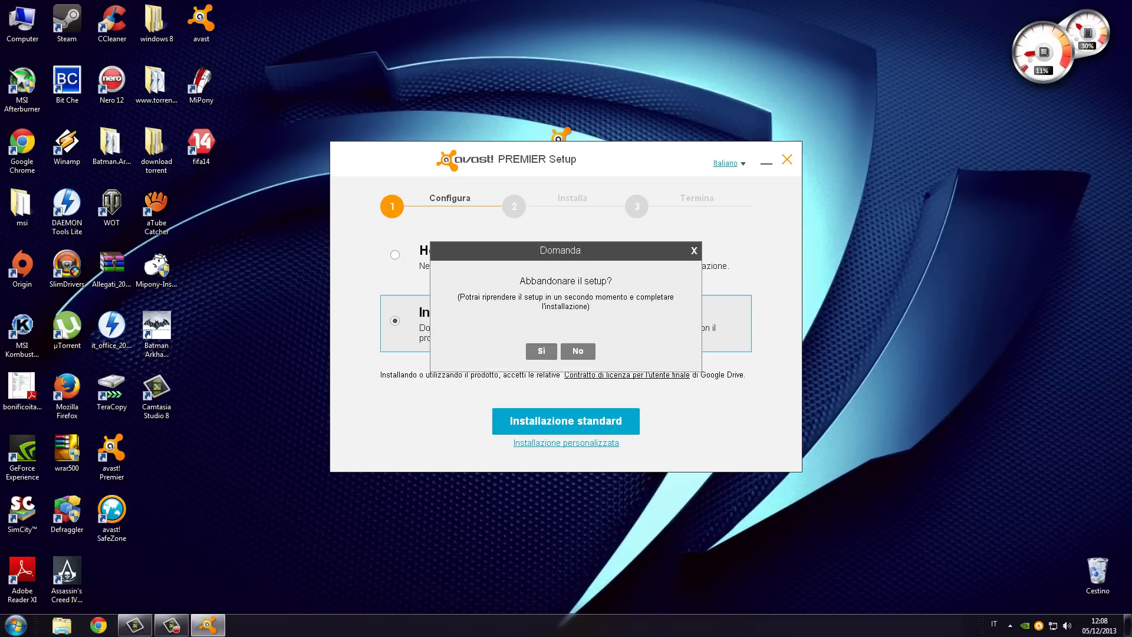
pyautogui.click(541, 352)
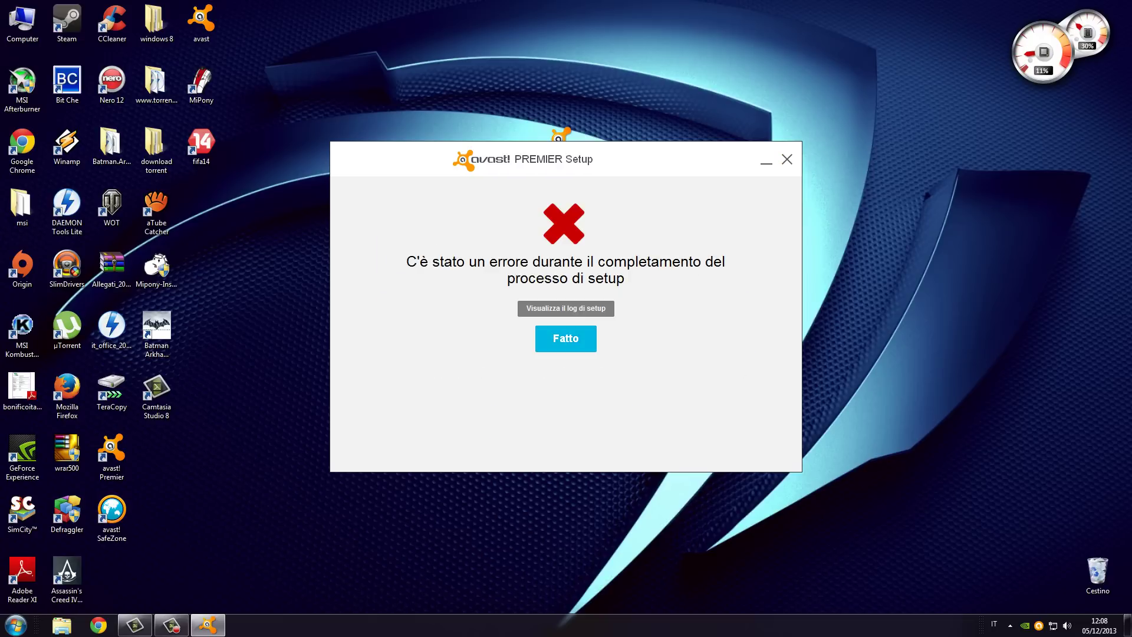
pyautogui.click(574, 336)
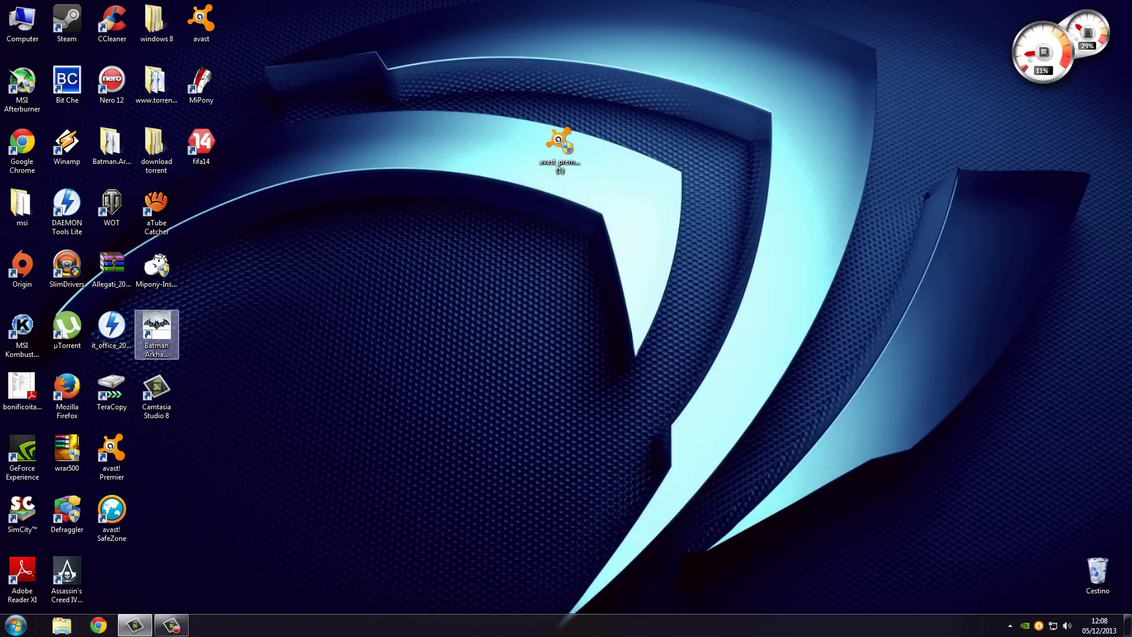
# - Open avast! Premier, check the self-defence option in its troubleshooting settings (Risoluzione problemi), and close the program
pyautogui.doubleClick(111, 454)
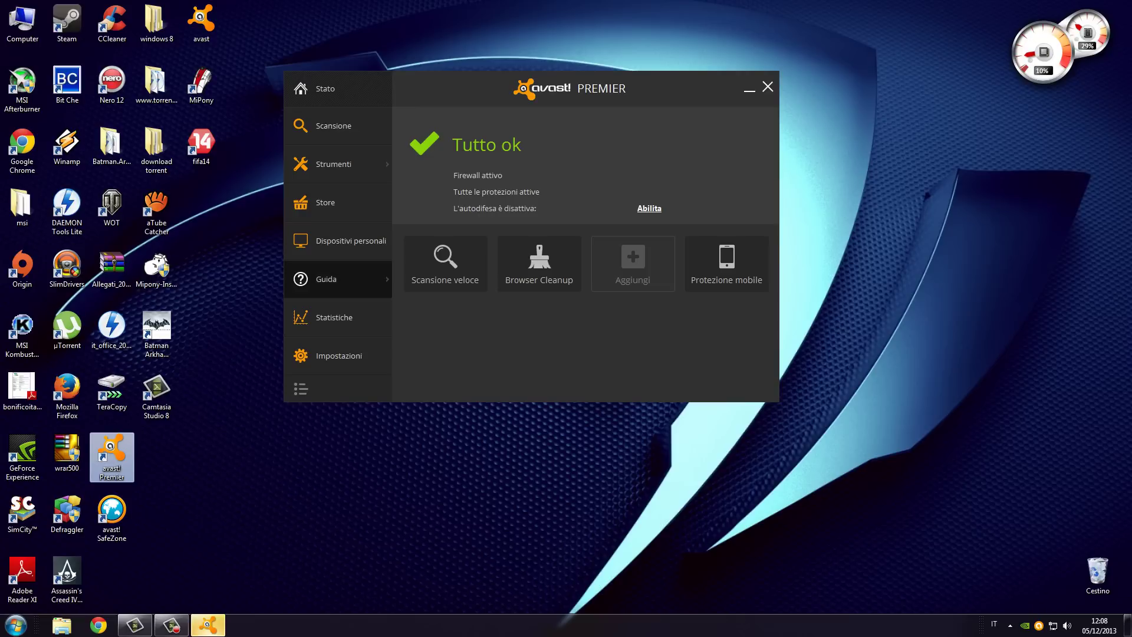
pyautogui.click(338, 355)
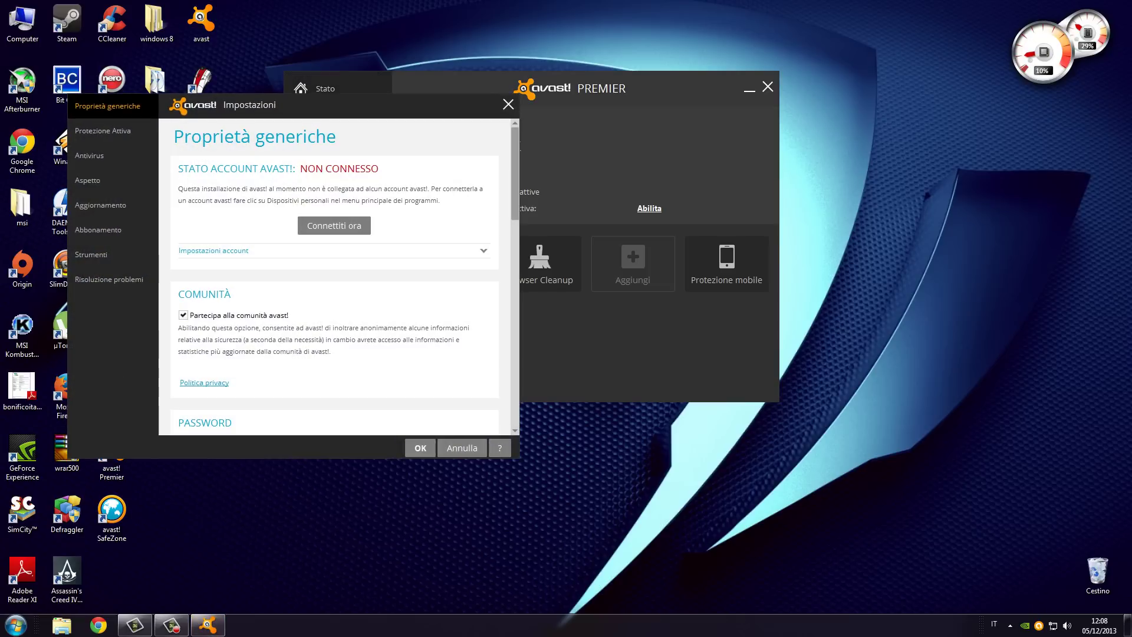
pyautogui.click(109, 279)
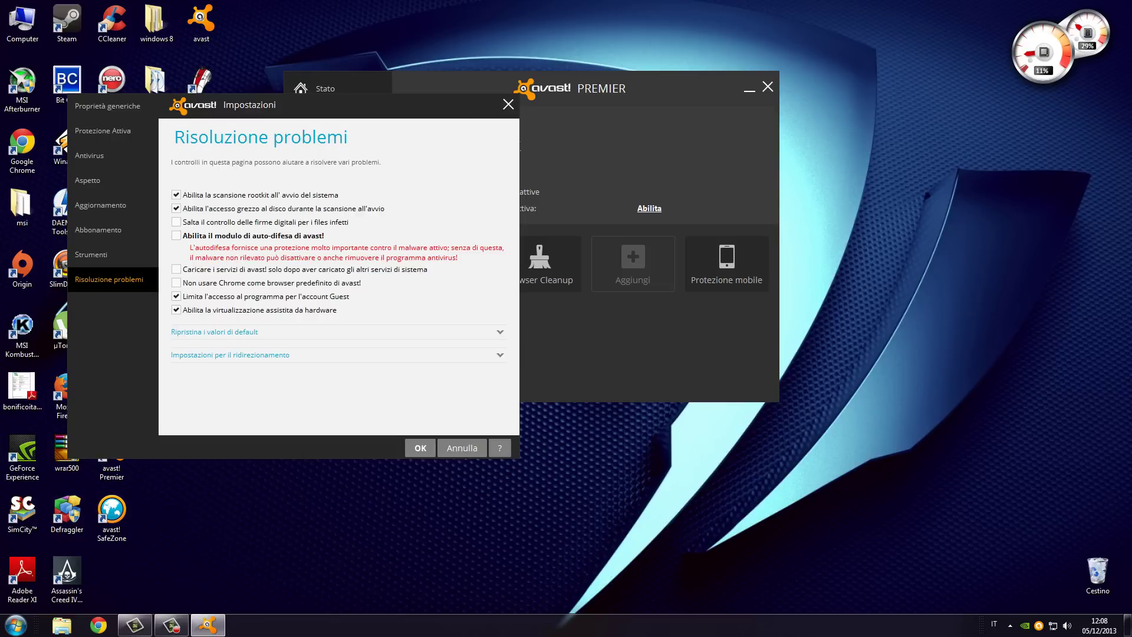
pyautogui.press('Return')
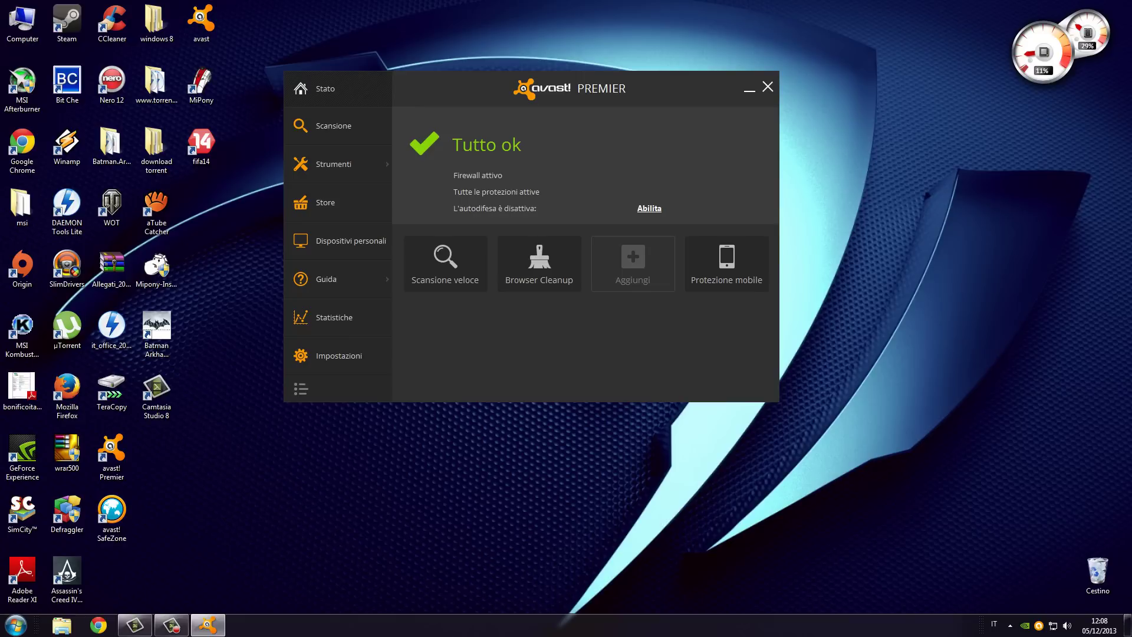
pyautogui.click(767, 87)
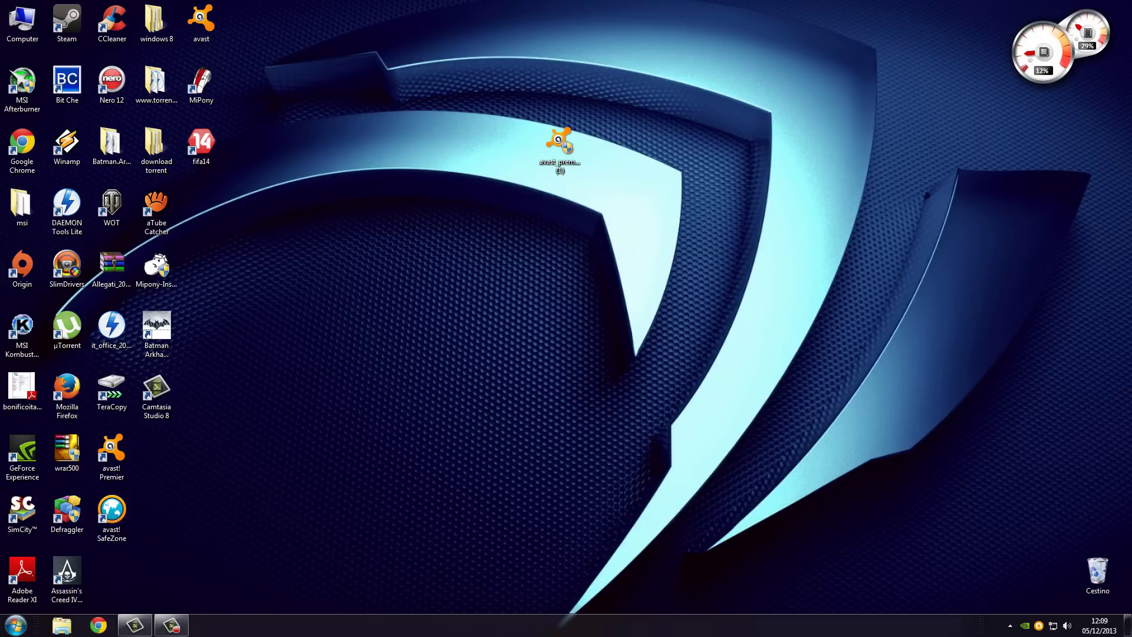
# - Open the Windows Firewall advanced settings from the Control Panel and show the outbound connection rules (Regole connessioni in uscita)
pyautogui.press('super')
pyautogui.click(194, 495)
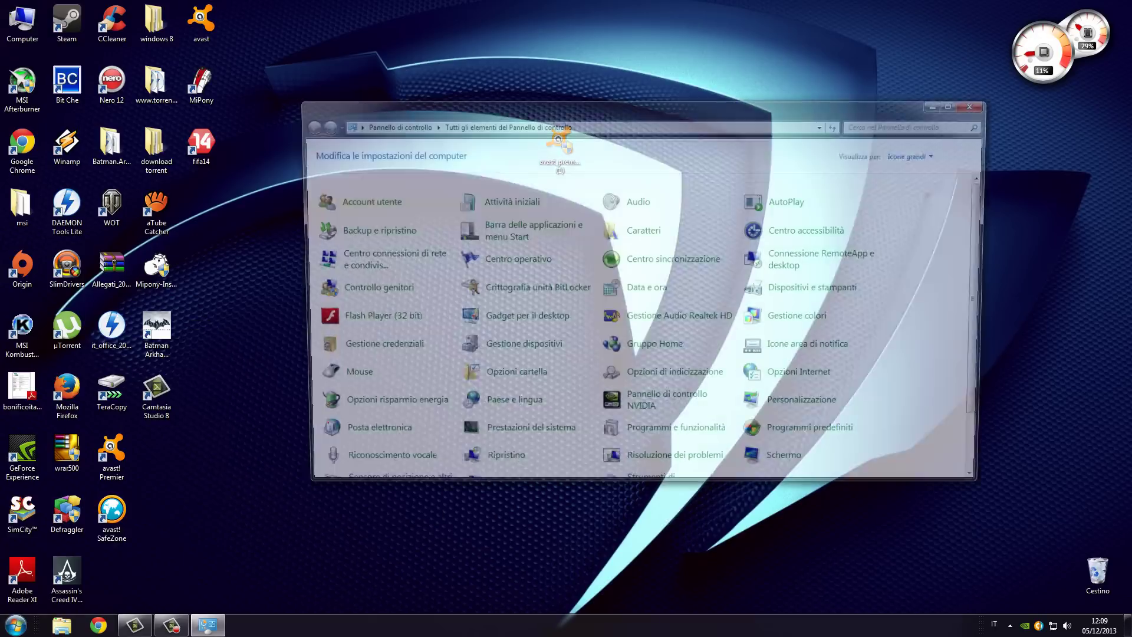
pyautogui.scroll(-1, 817, 405)
pyautogui.click(809, 454)
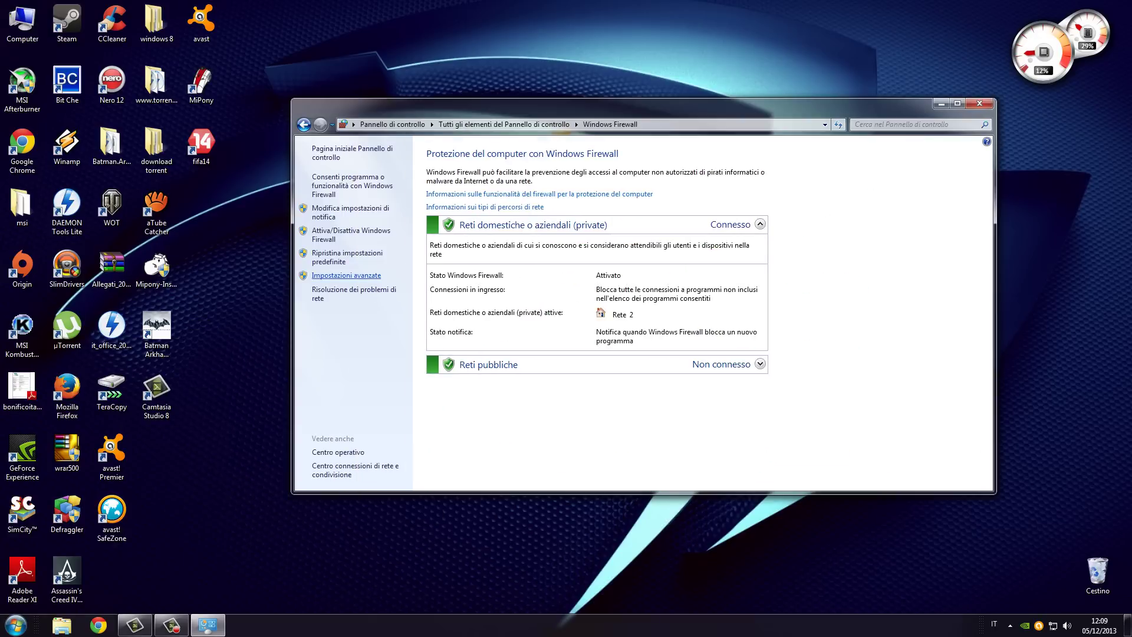
pyautogui.click(346, 275)
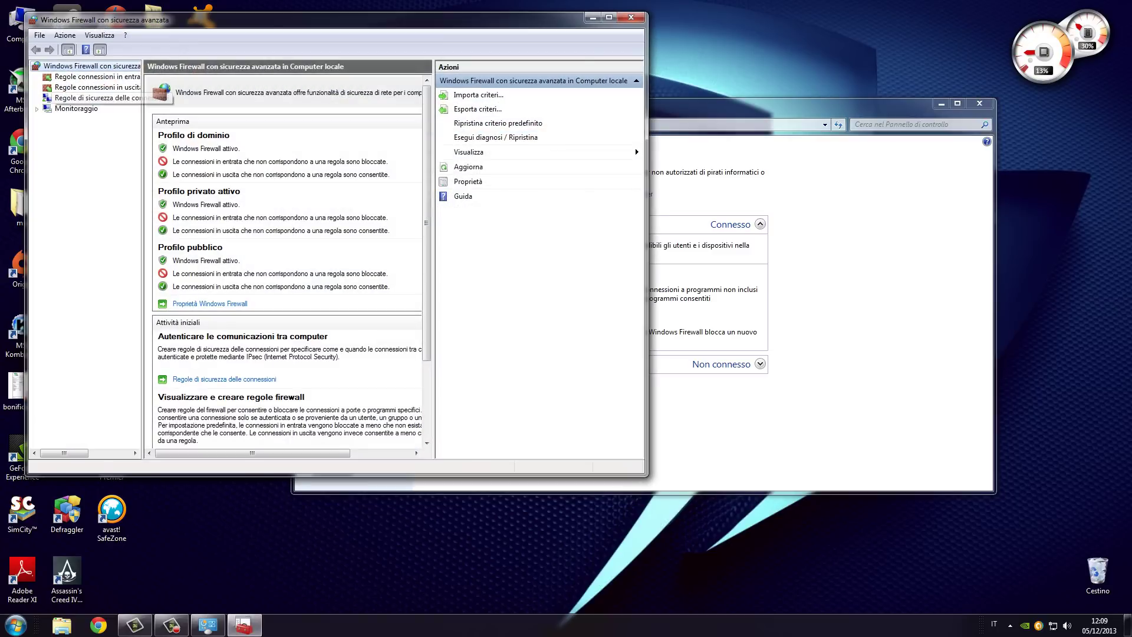
pyautogui.click(97, 87)
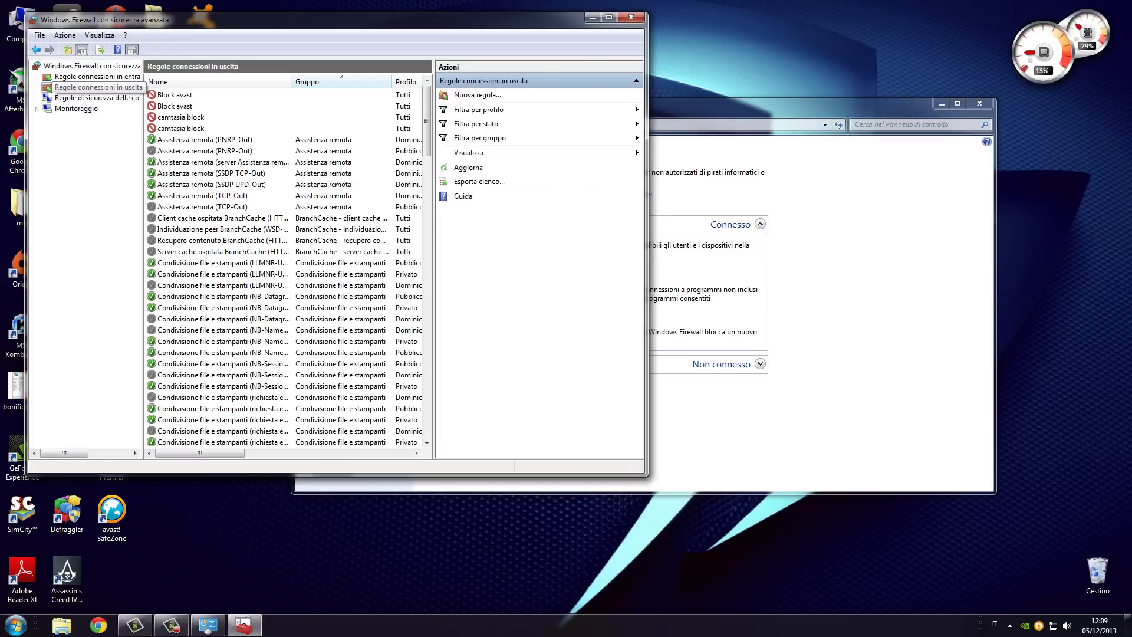
pyautogui.rightClick(186, 107)
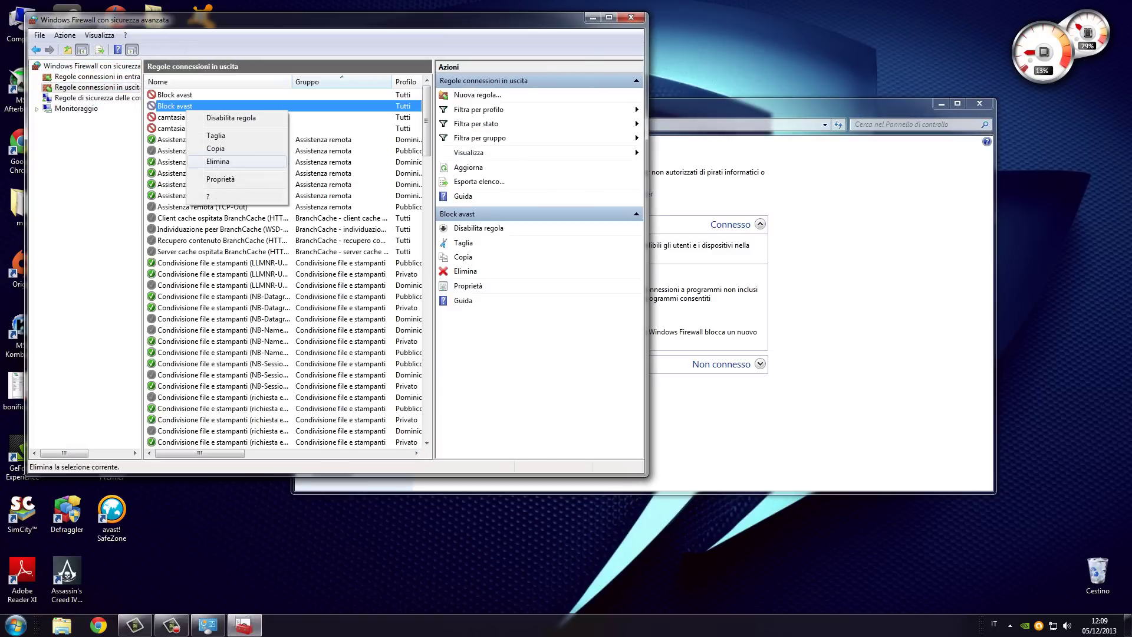
pyautogui.click(217, 162)
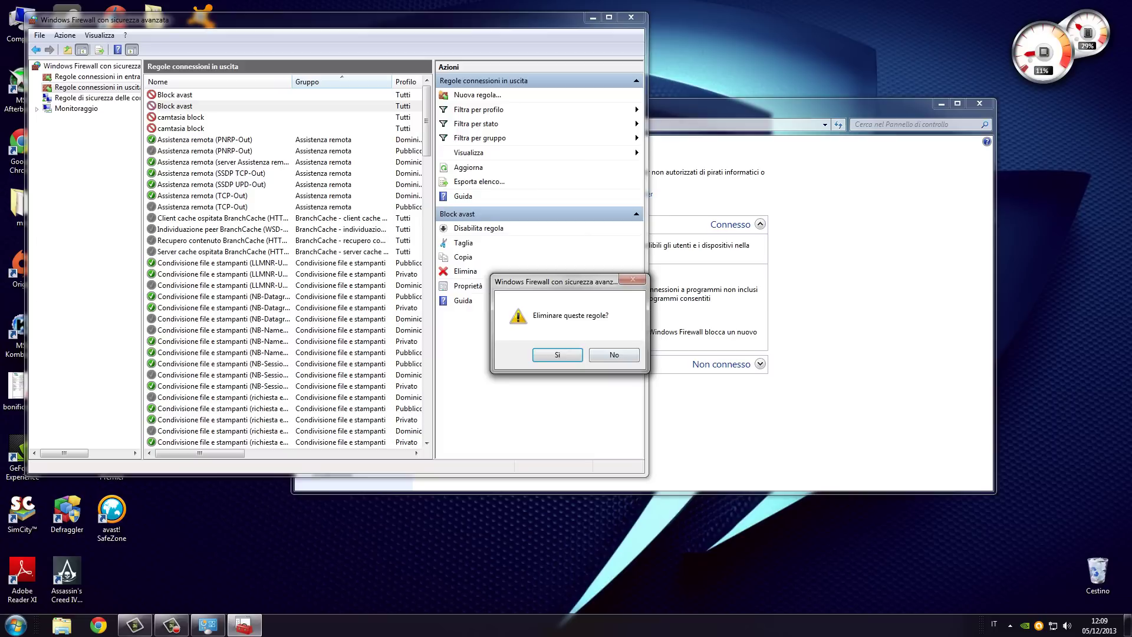
pyautogui.press('Return')
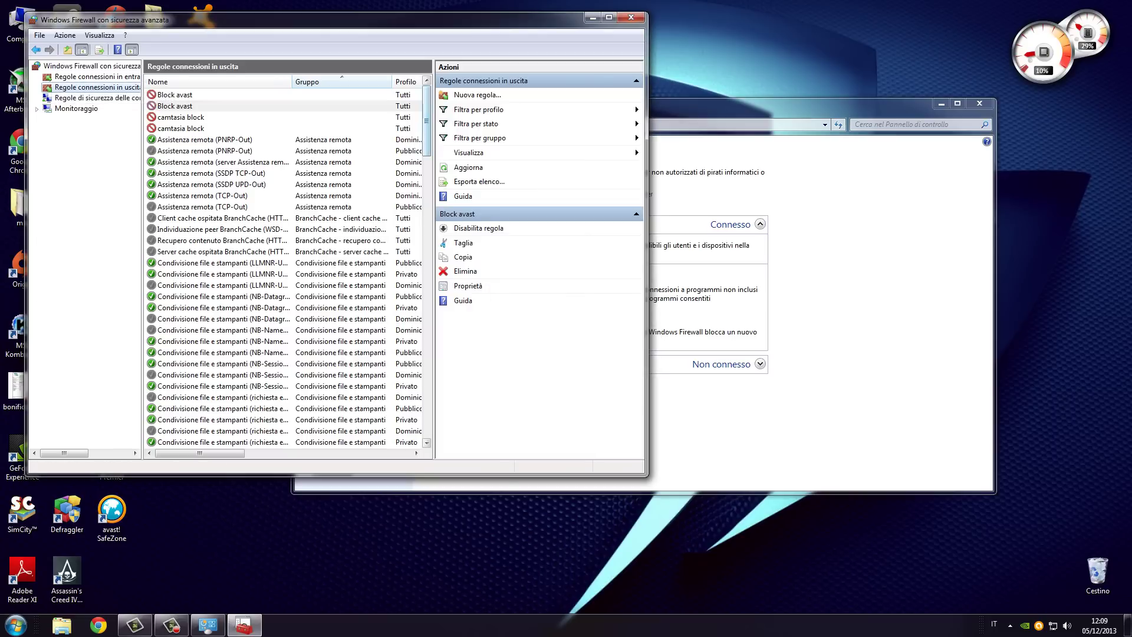
# - Start a new outbound rule of type Programma, with the windows moved clear of the desktop shortcuts, and advance to the program path page
pyautogui.click(477, 95)
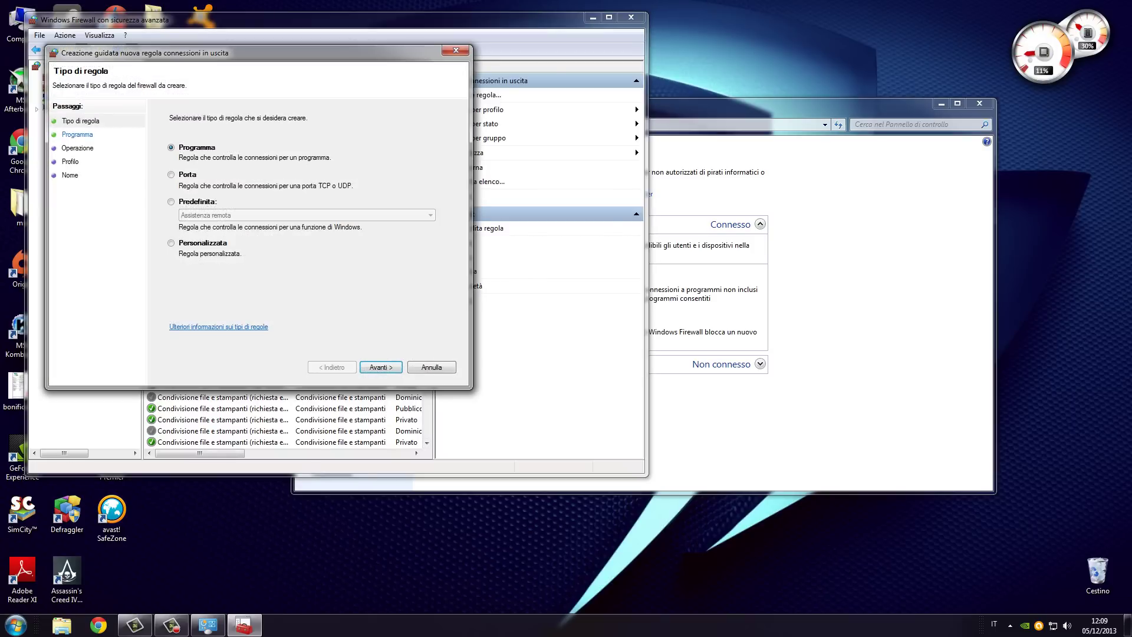
pyautogui.moveTo(407, 20); pyautogui.dragTo(679, 22)
pyautogui.moveTo(259, 53); pyautogui.dragTo(520, 69)
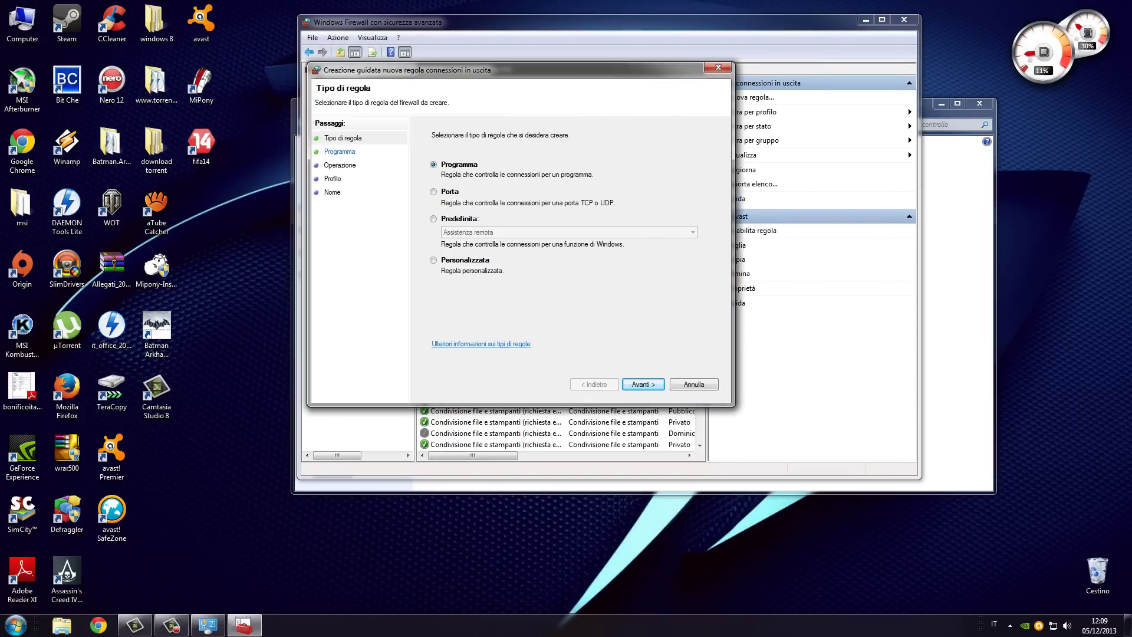
pyautogui.click(643, 384)
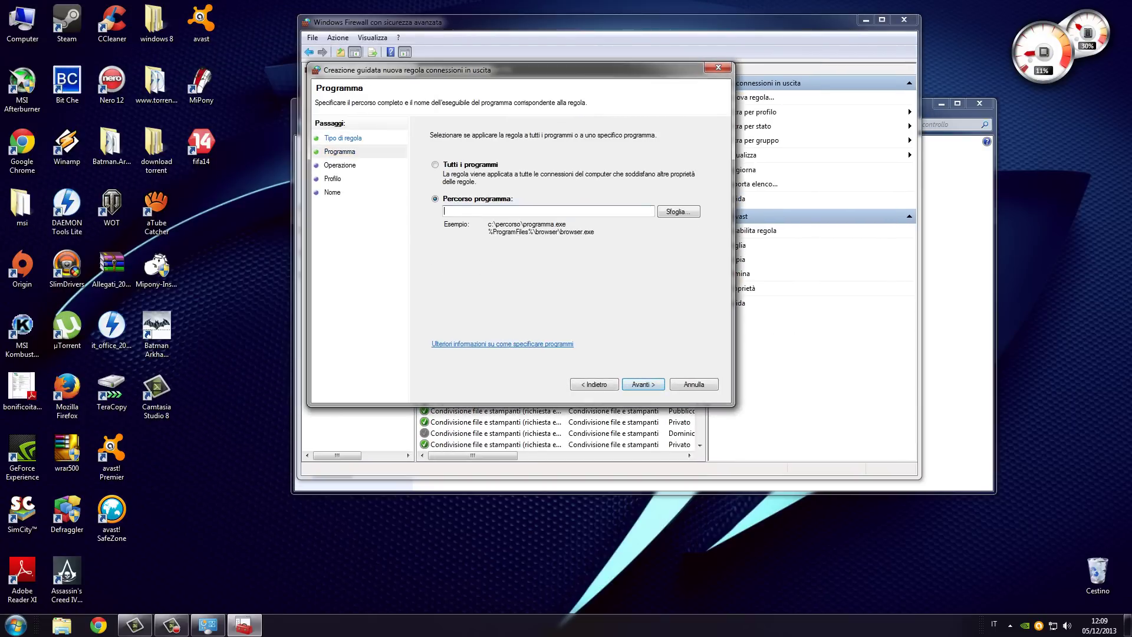
# - Open the file location of the avast! Premier desktop shortcut and select the AvastUI application's file name
pyautogui.rightClick(111, 443)
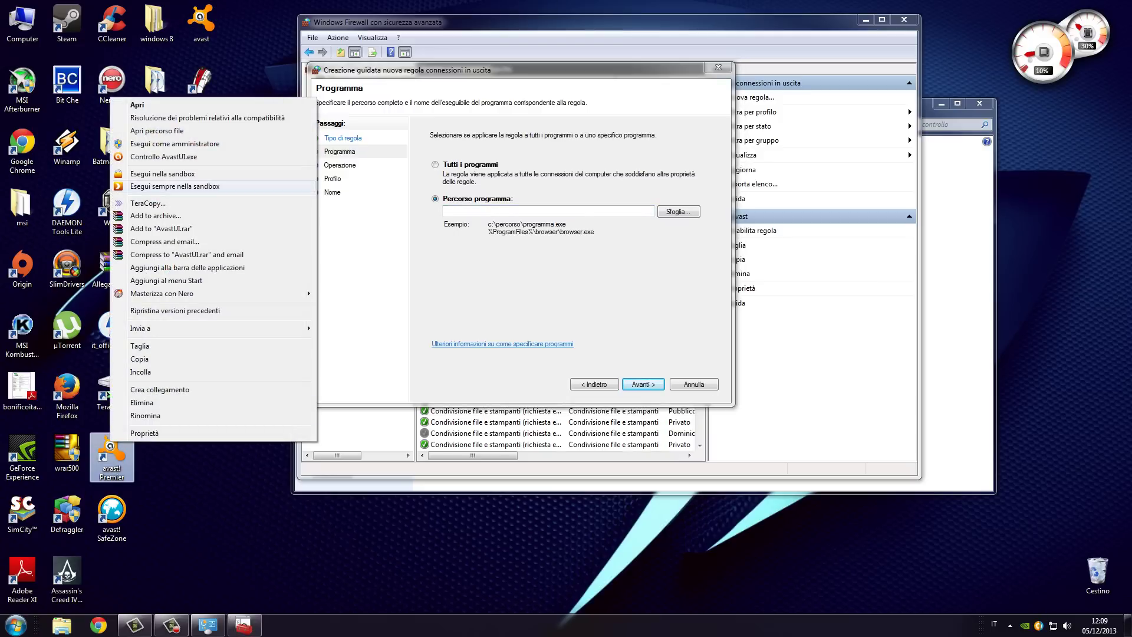
pyautogui.click(156, 131)
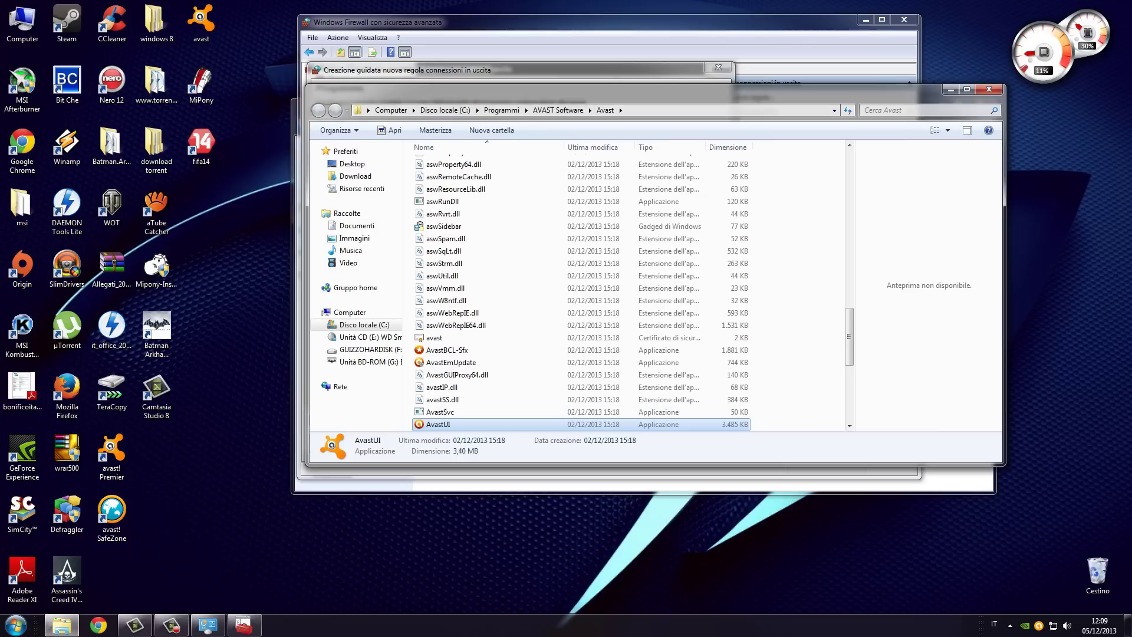
pyautogui.press('F2')
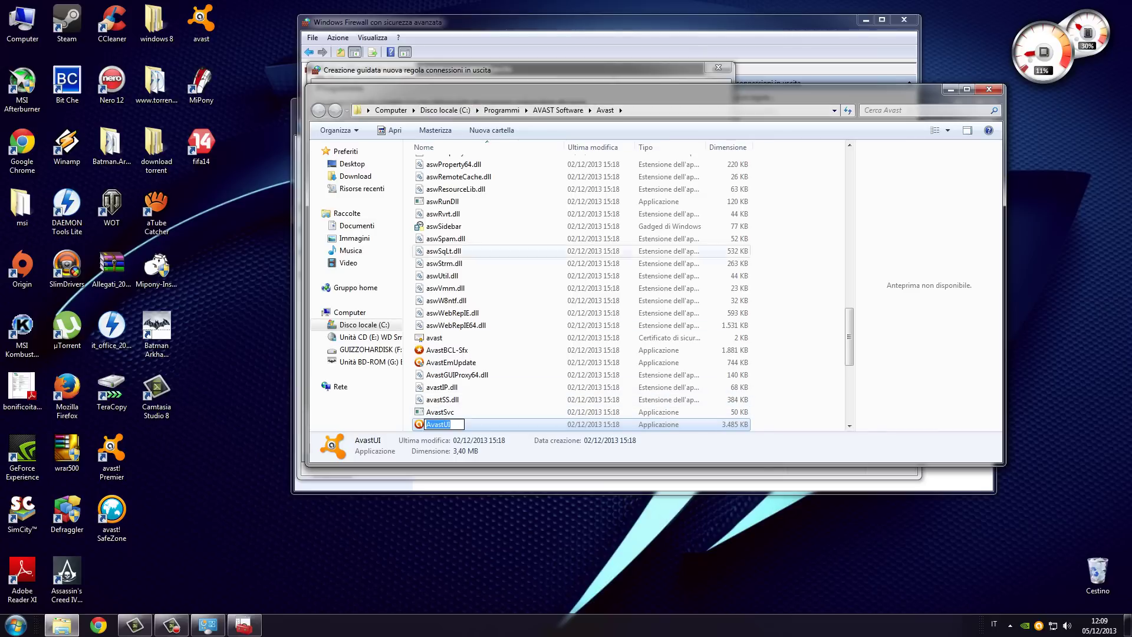
# - Complete the folder address as C:\Program Files\AVAST Software\Avast\AvastUI.exe, copy the full path and close the folder window
pyautogui.click(728, 110)
pyautogui.click(729, 110)
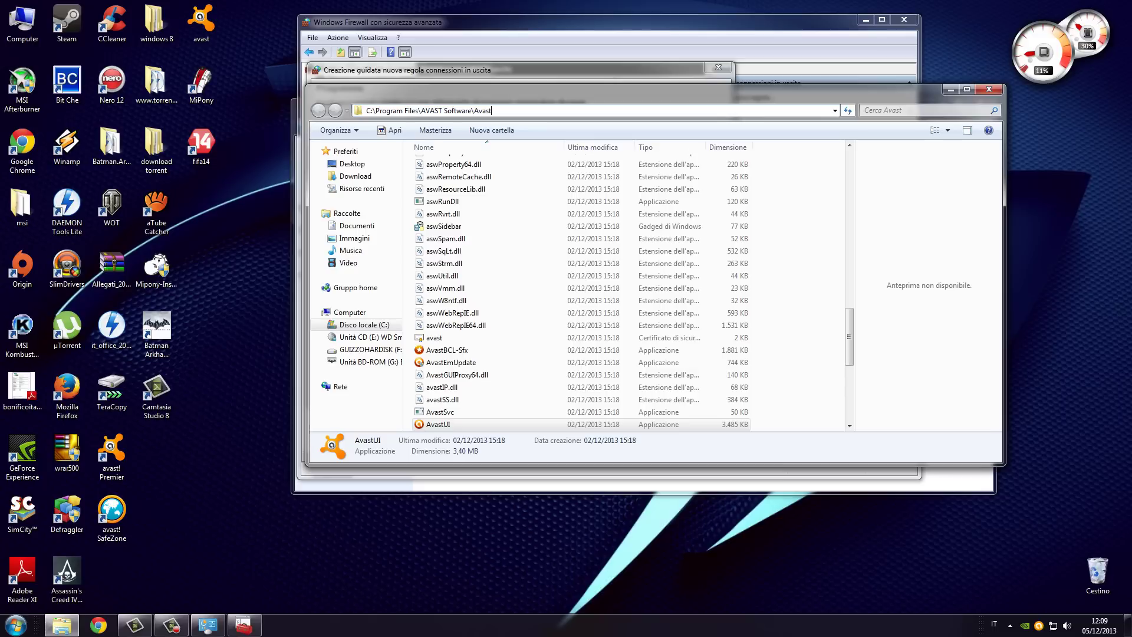
pyautogui.write('\\')
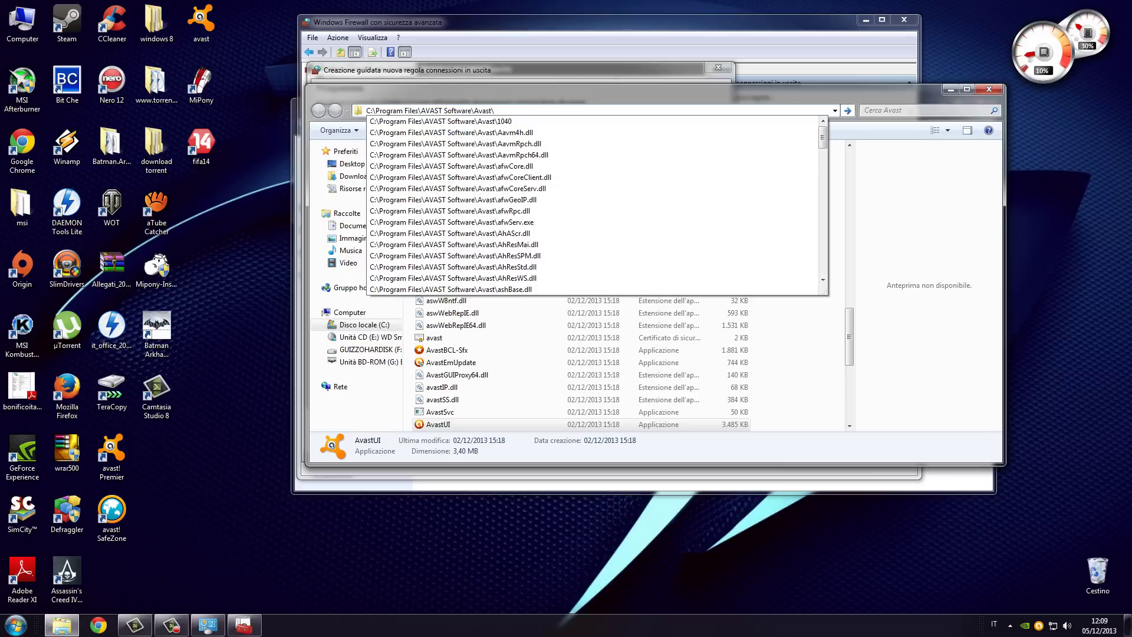
pyautogui.write('AvastUI.e')
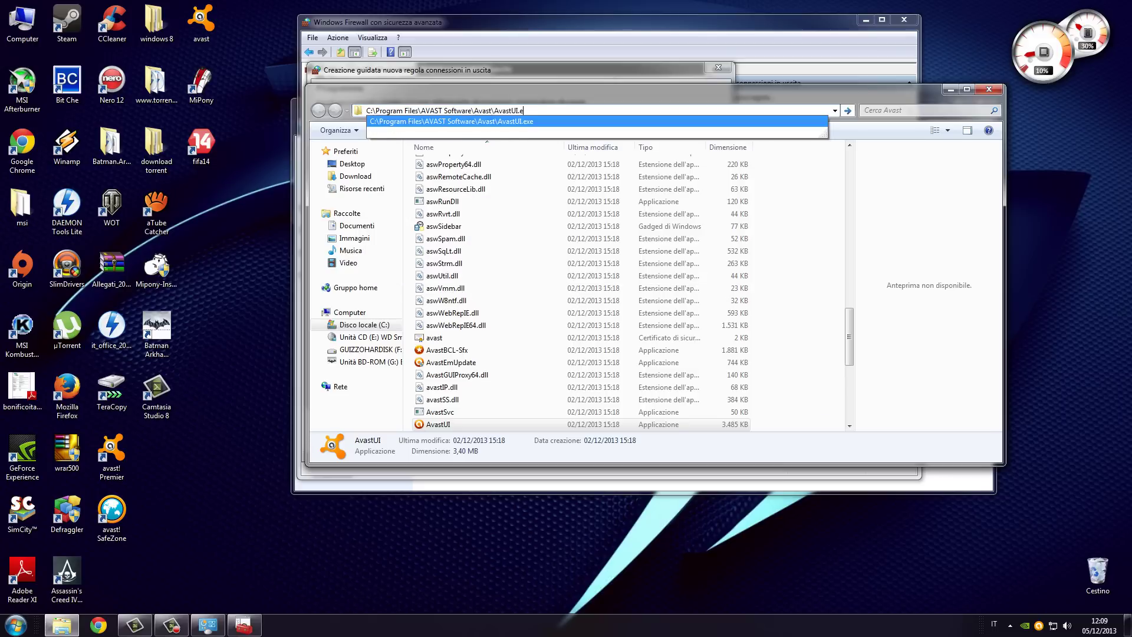
pyautogui.write('xe')
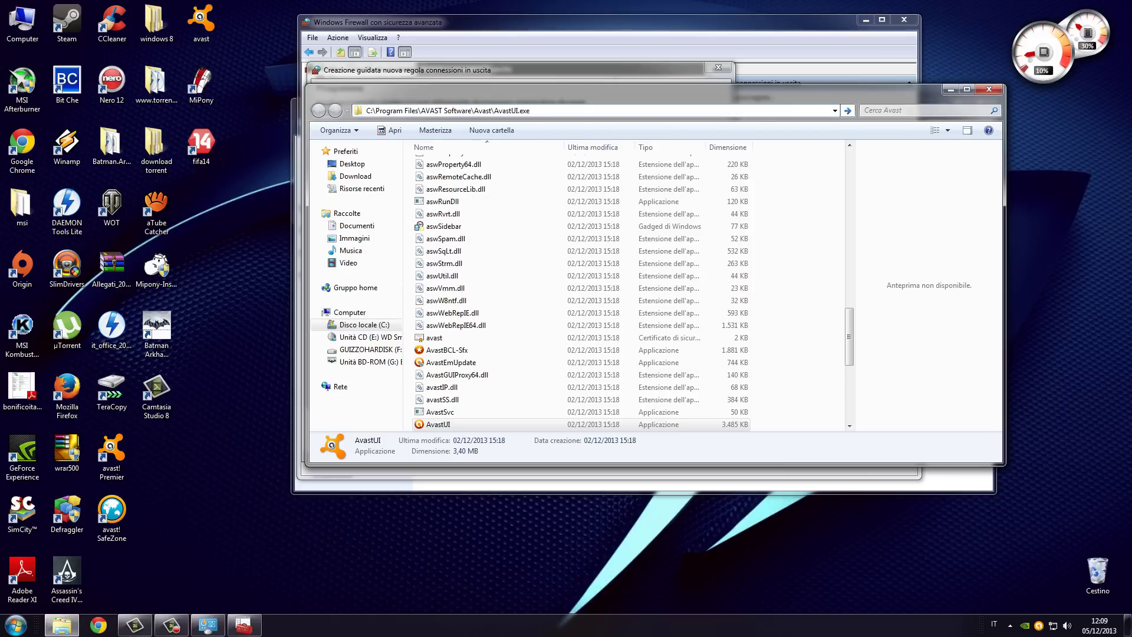
pyautogui.hotkey('ctrl', 'a')
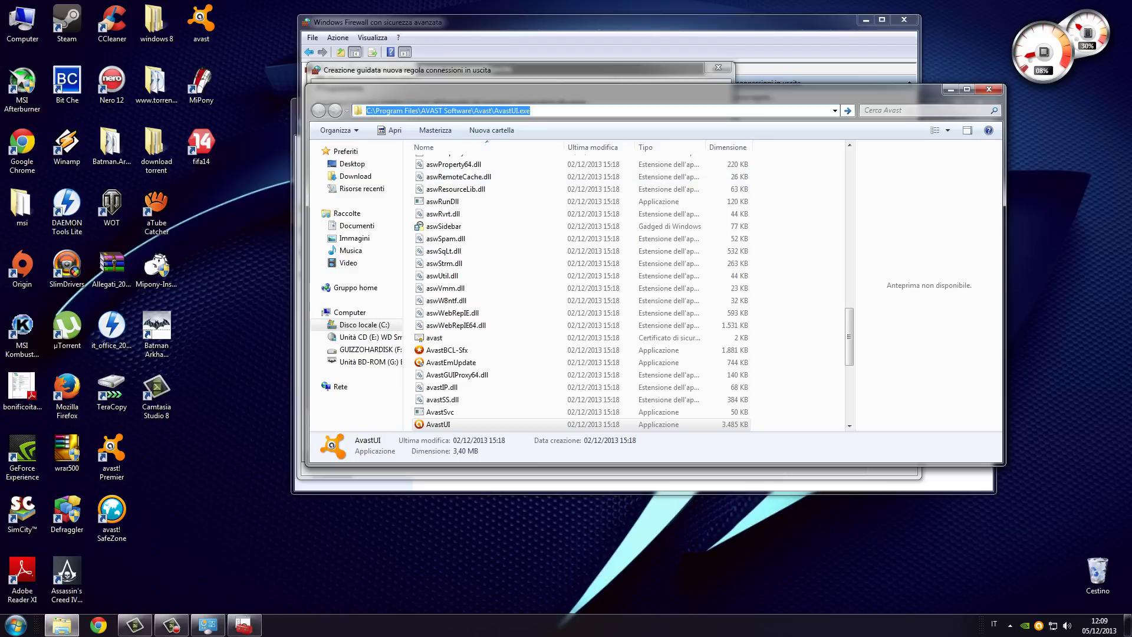
pyautogui.rightClick(483, 112)
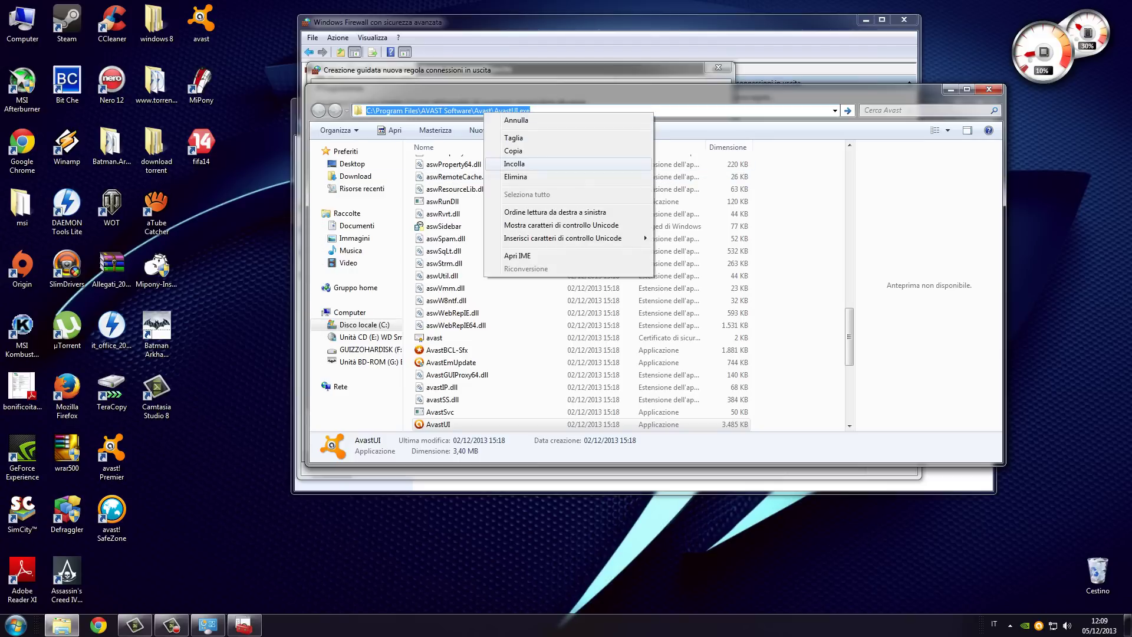
pyautogui.click(513, 151)
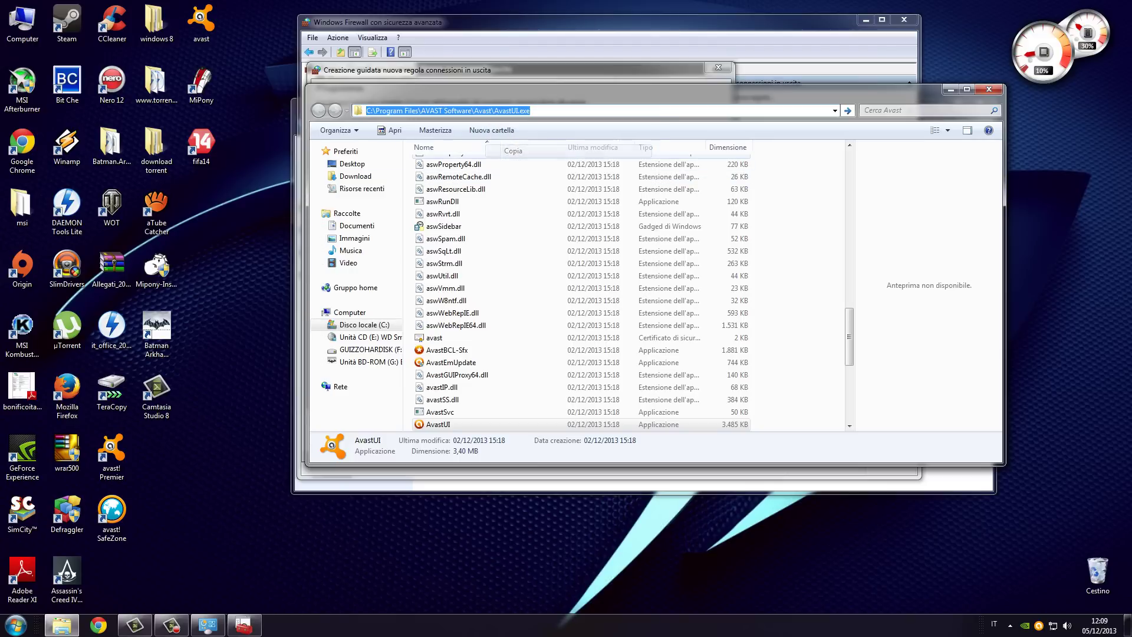
pyautogui.click(988, 89)
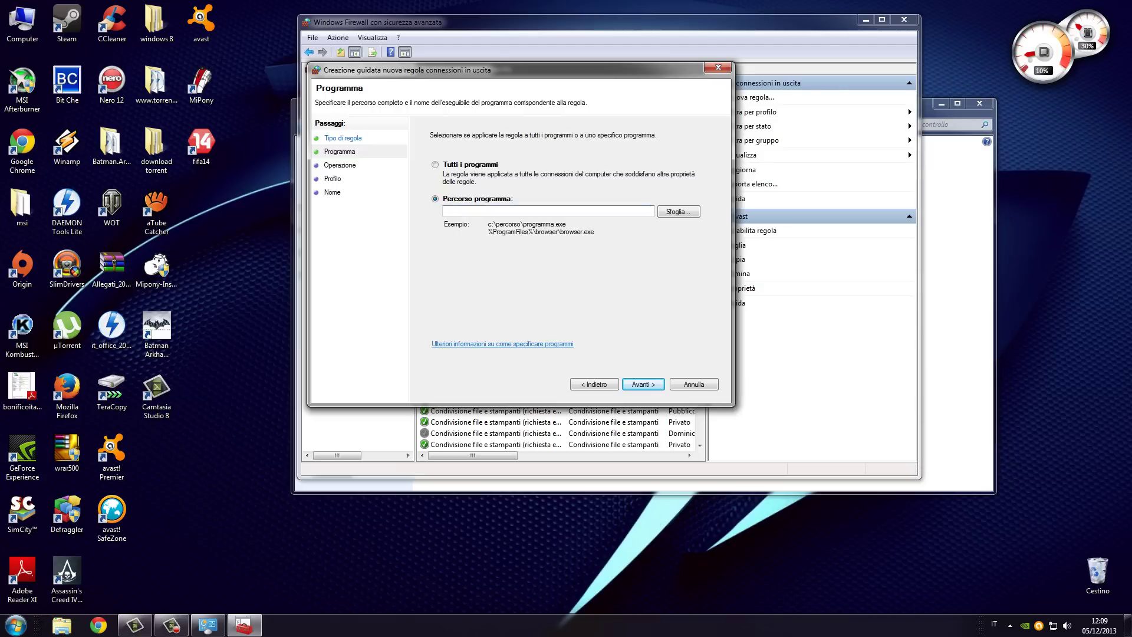
# - Paste the copied AvastUI.exe path as the program, keep the default operation and profiles, and finish the rule named Block avast
pyautogui.rightClick(547, 211)
pyautogui.click(572, 264)
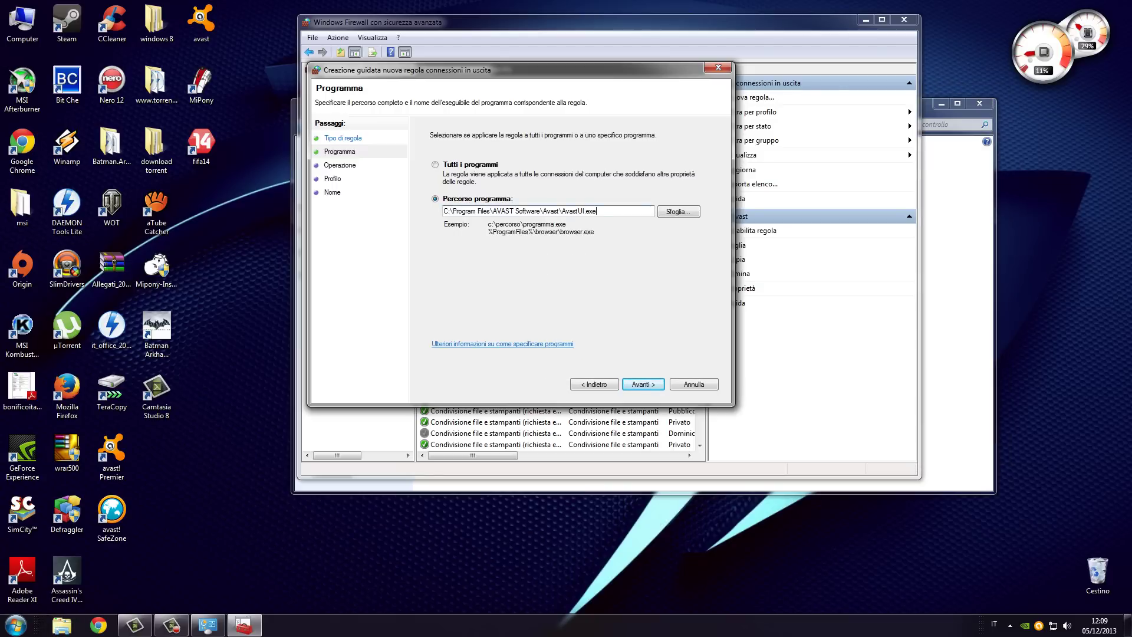
pyautogui.press('Return')
pyautogui.press('Return')
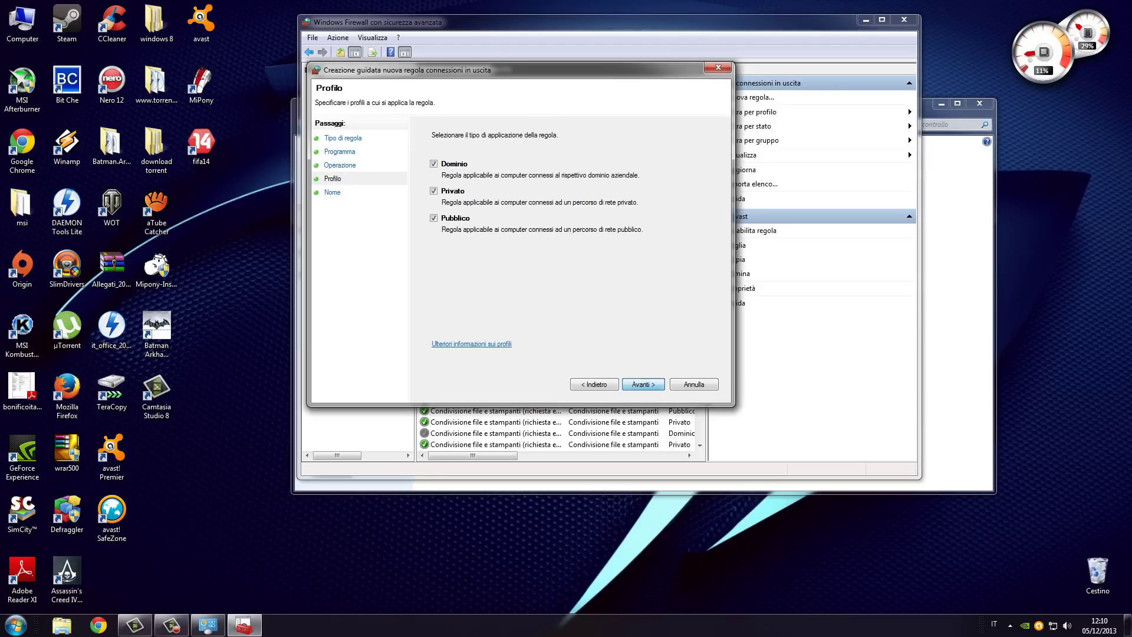
pyautogui.press('Return')
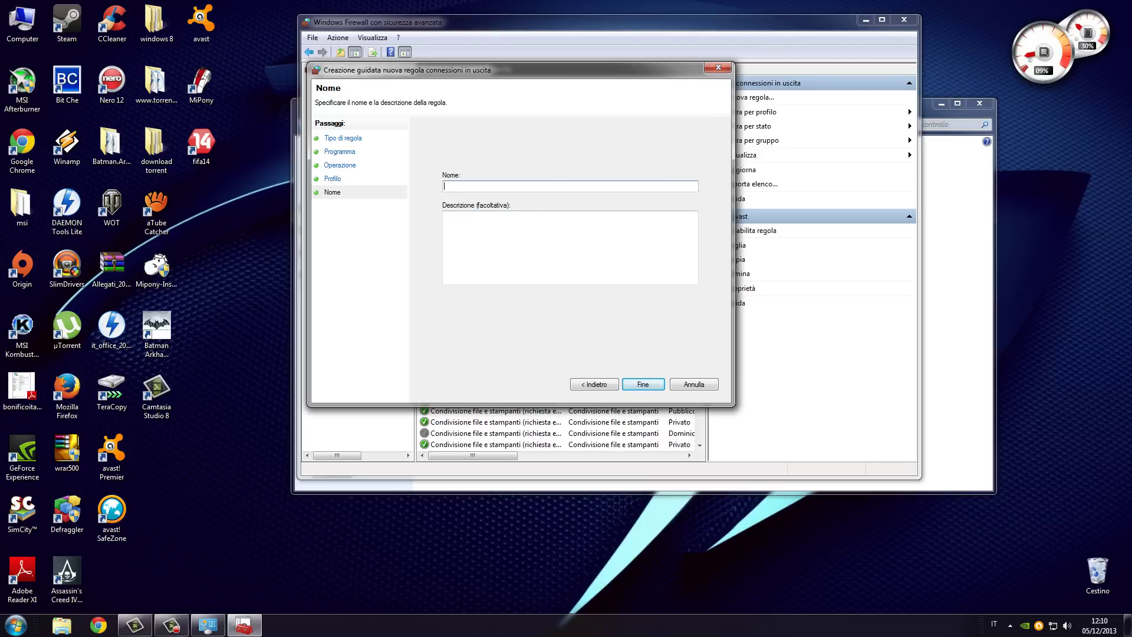
pyautogui.write('block avast')
pyautogui.click(642, 384)
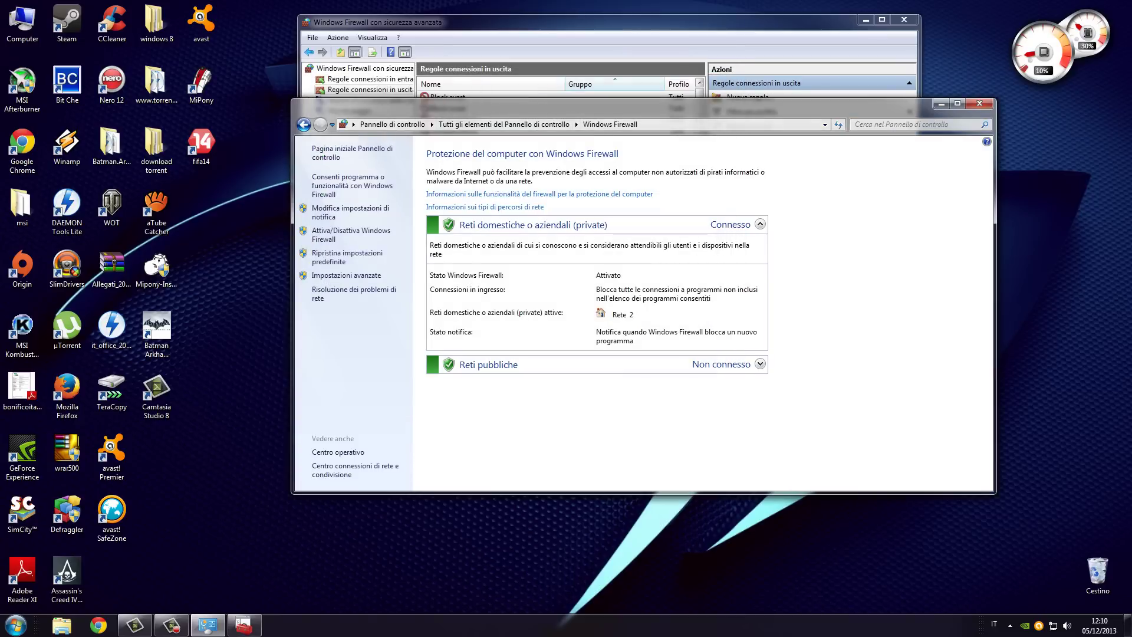
# - Close the Control Panel firewall window, select the second Block avast rule, and close the advanced firewall window
pyautogui.click(979, 103)
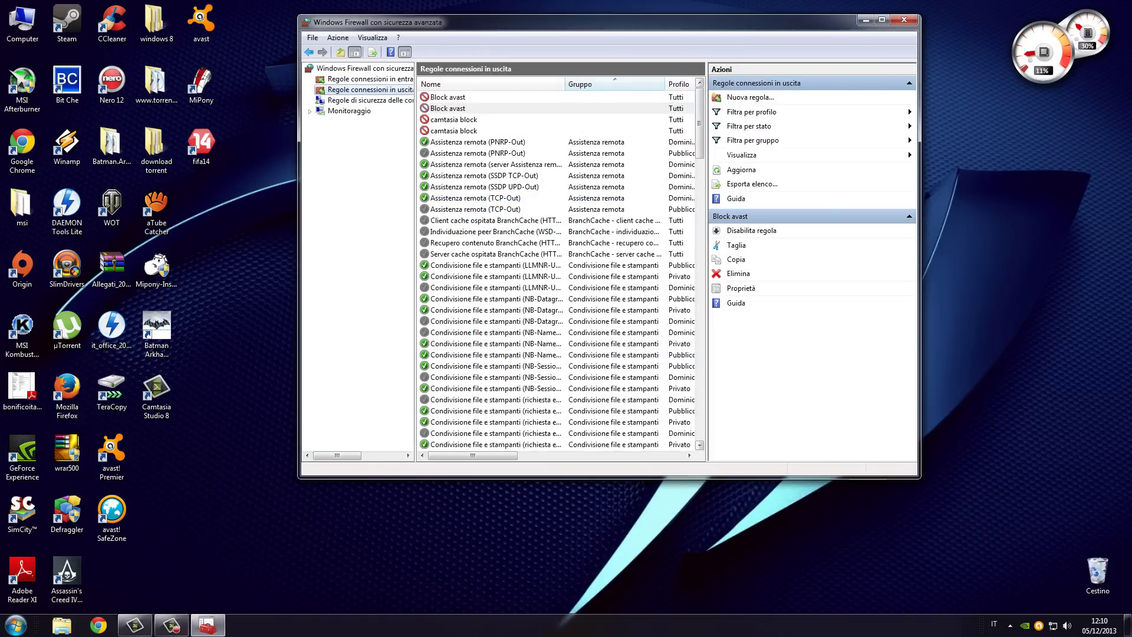
pyautogui.click(447, 108)
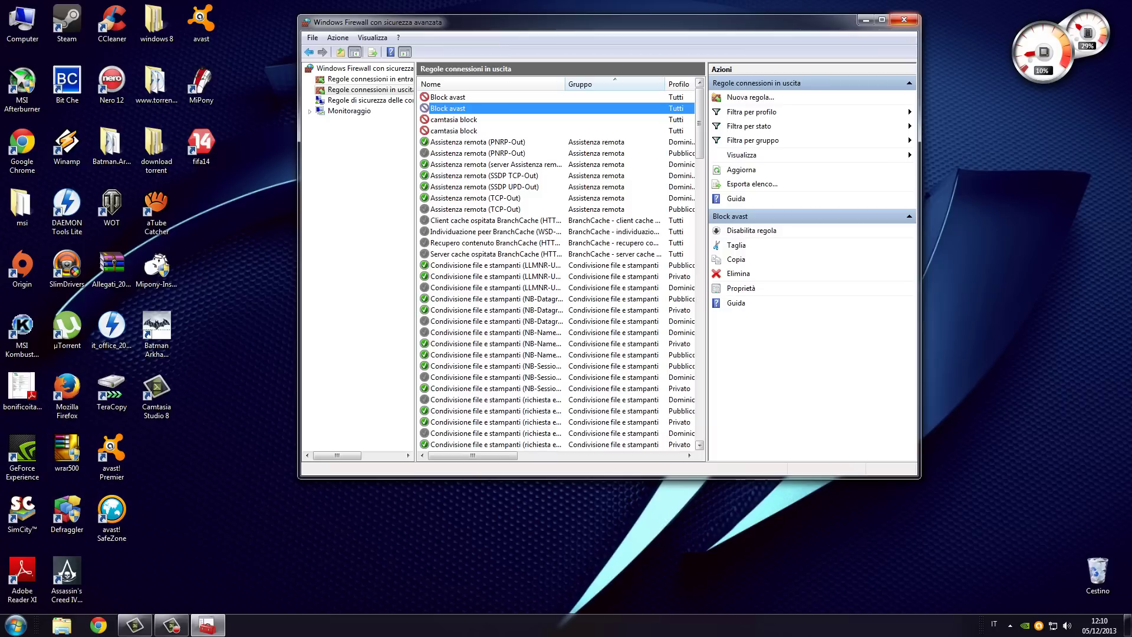
pyautogui.click(903, 20)
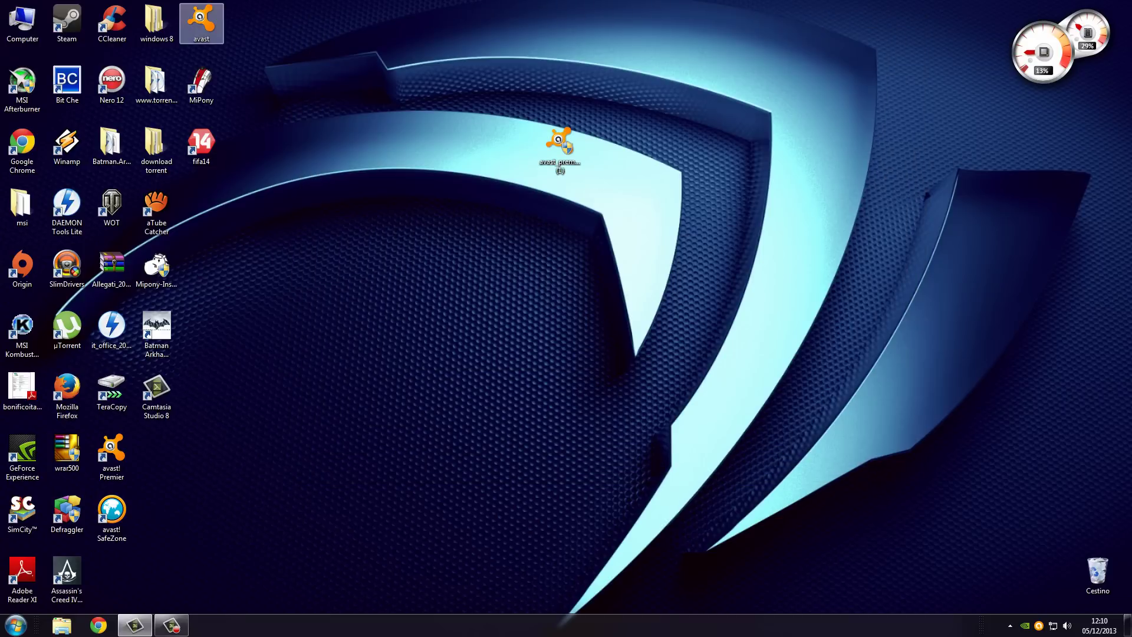
# - Extract License.avastlic from the License archive in the avast folder to the desktop, and close both windows
pyautogui.doubleClick(201, 22)
pyautogui.doubleClick(437, 201)
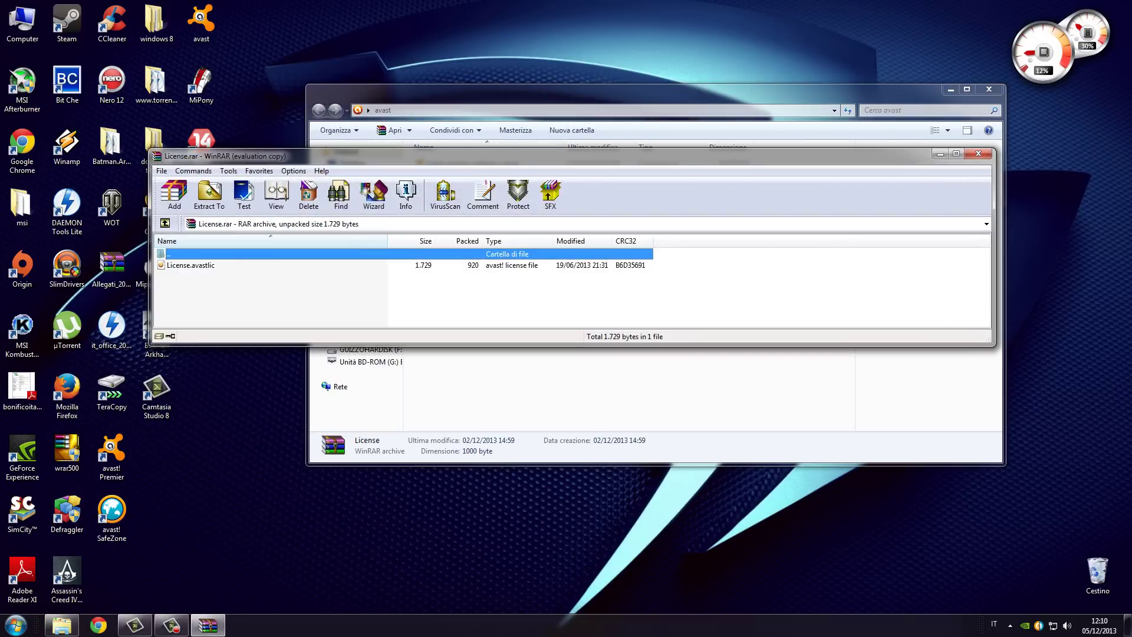
pyautogui.click(191, 264)
pyautogui.moveTo(191, 264); pyautogui.dragTo(246, 391)
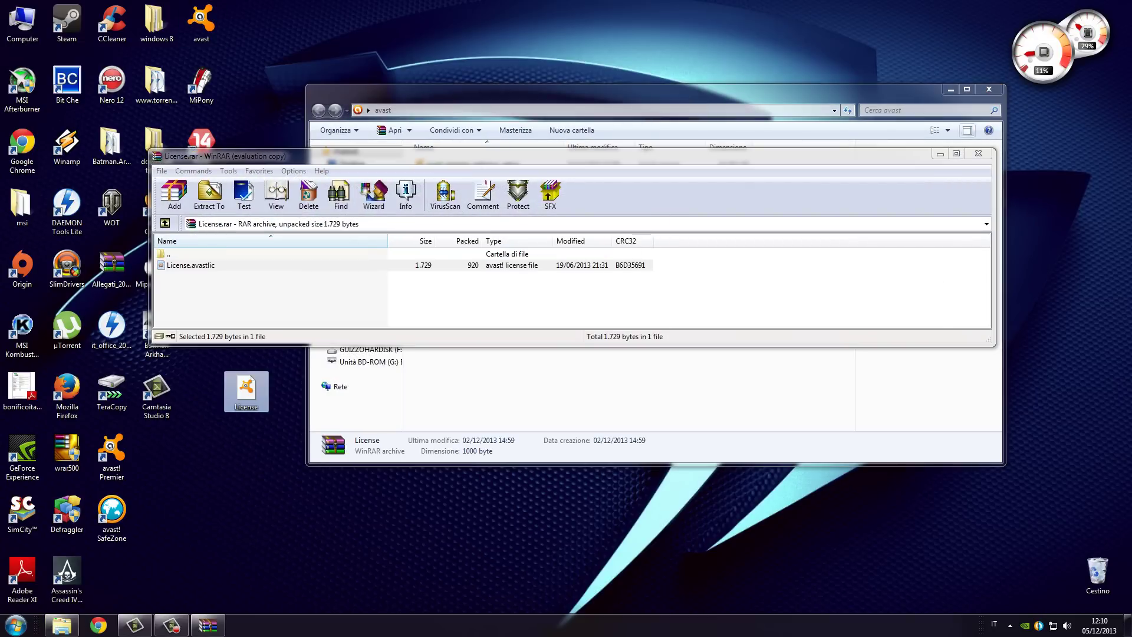
pyautogui.click(978, 153)
pyautogui.hotkey('alt', 'F4')
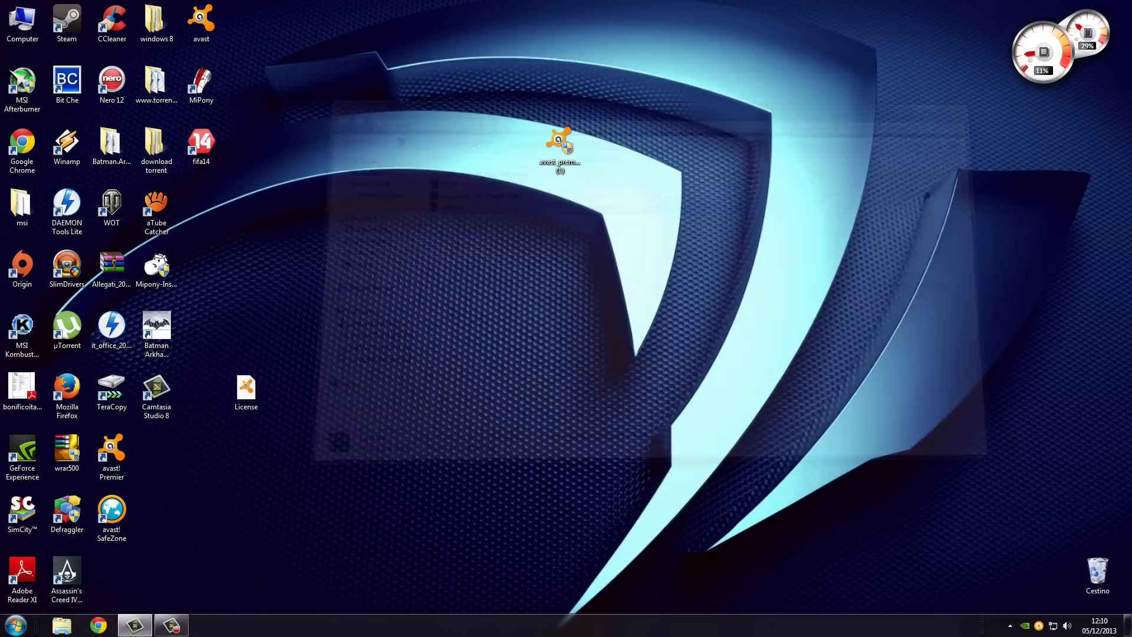
# - Open Disco locale (C:) and display the view settings (Visualizzazione) of its folder and search options
pyautogui.doubleClick(22, 23)
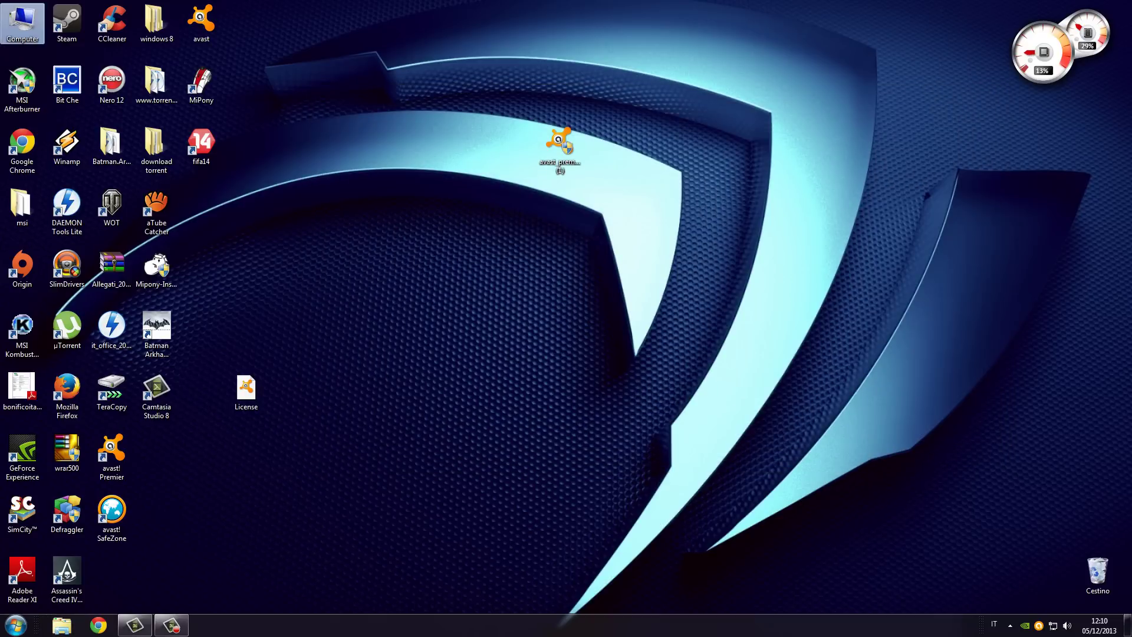
pyautogui.doubleClick(485, 174)
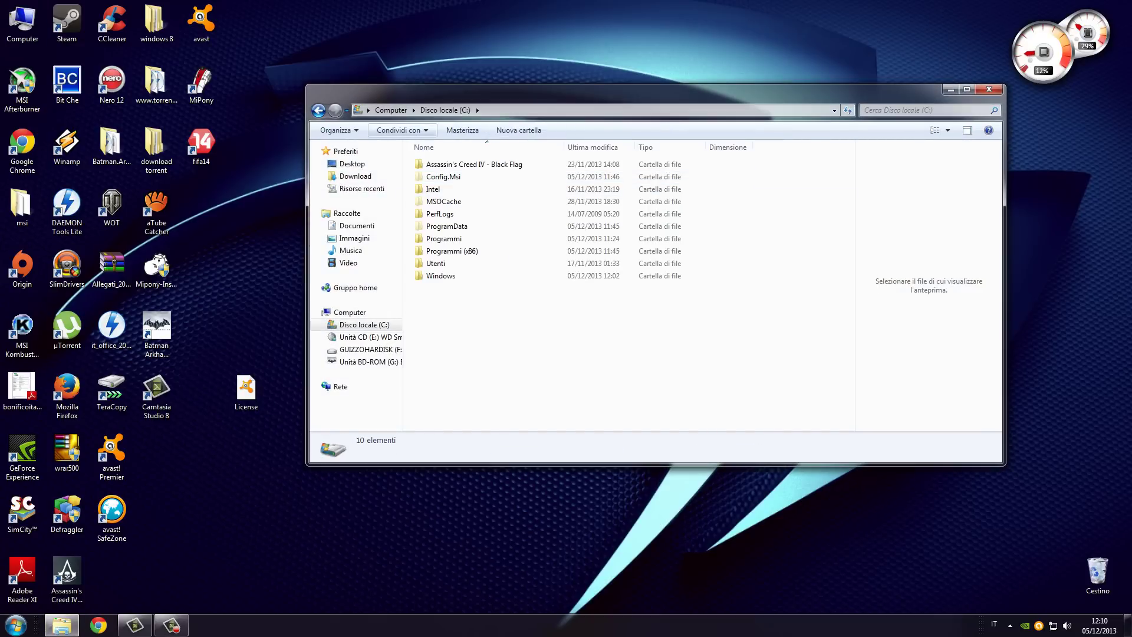
pyautogui.click(339, 130)
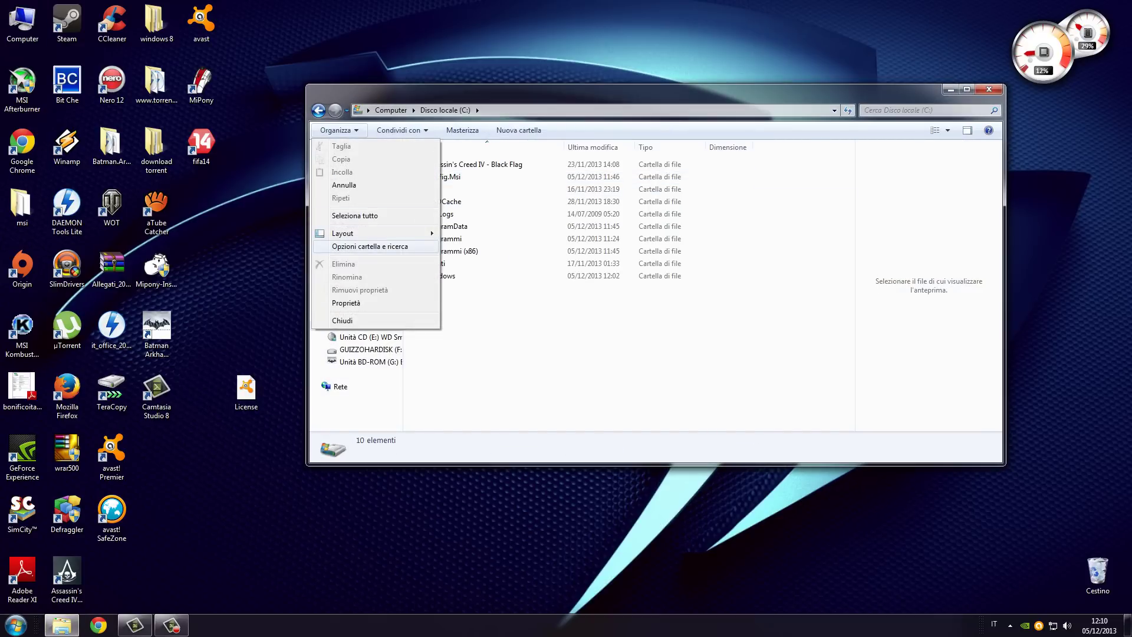
pyautogui.click(369, 245)
pyautogui.click(384, 159)
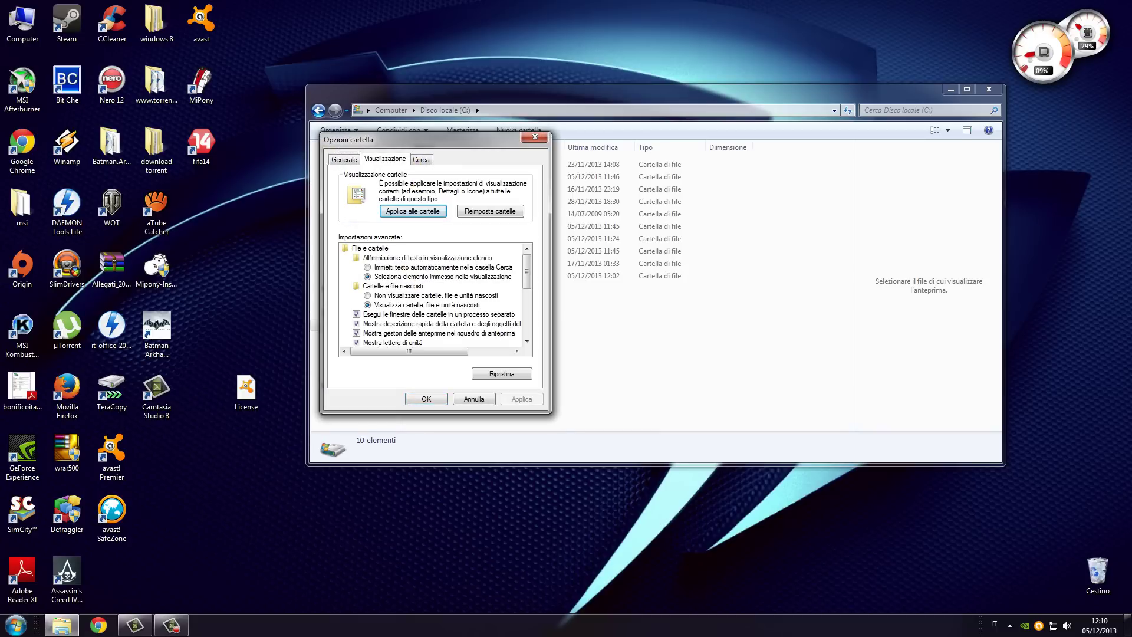
# - Set hidden items to Visualizza cartelle, file e unità nascosti, apply the setting and close the folder options
pyautogui.click(370, 247)
pyautogui.click(367, 296)
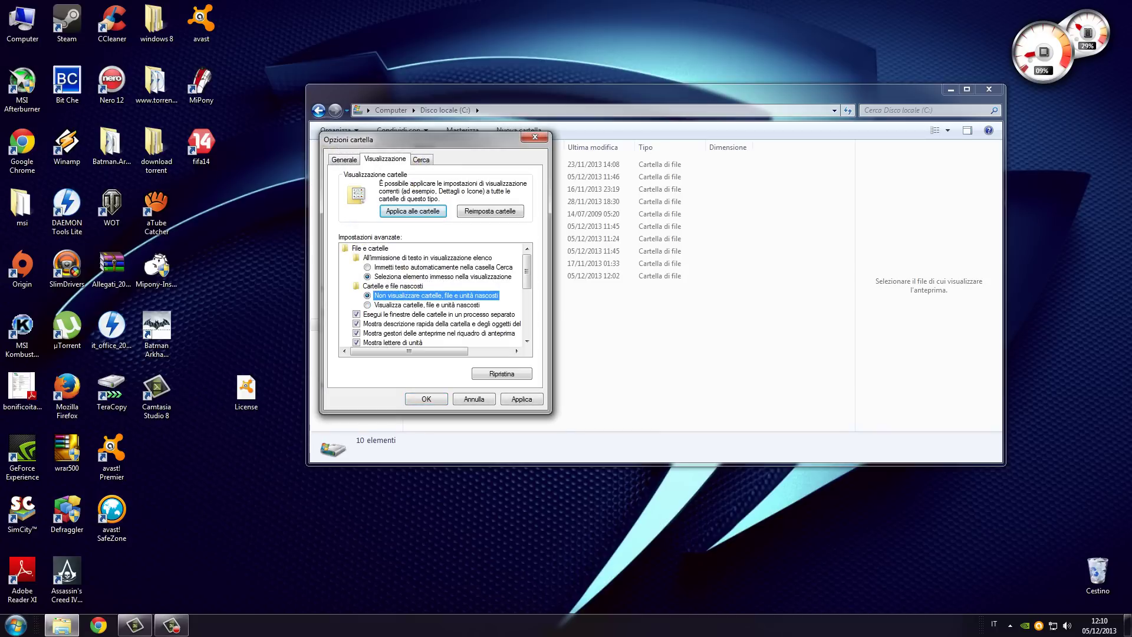
pyautogui.click(368, 304)
pyautogui.click(367, 295)
pyautogui.click(368, 305)
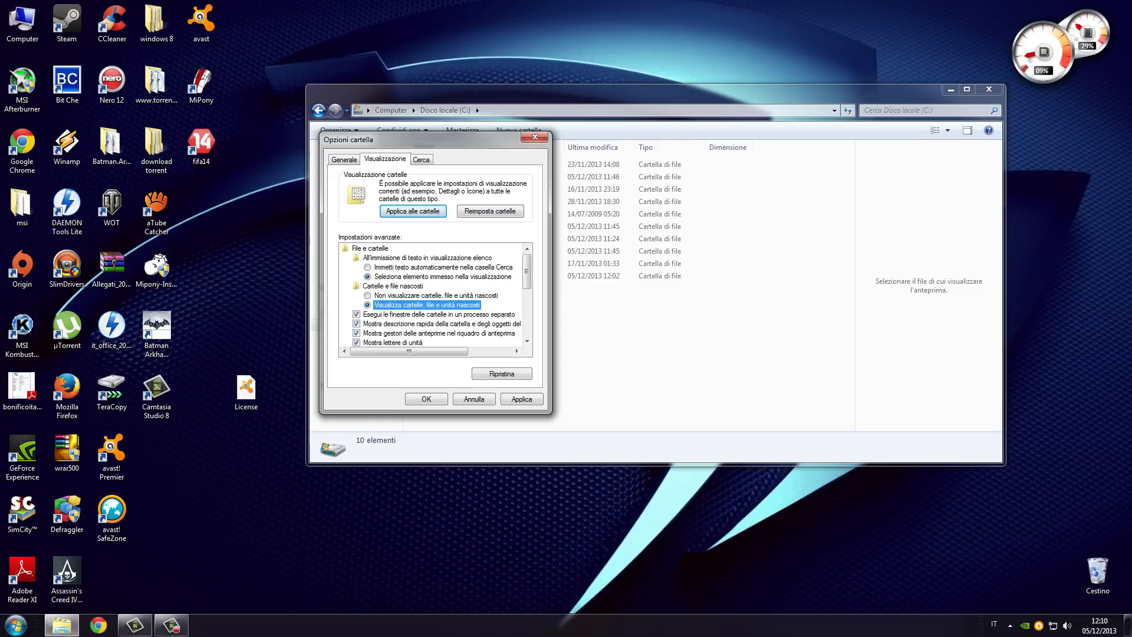
pyautogui.click(520, 398)
pyautogui.click(426, 398)
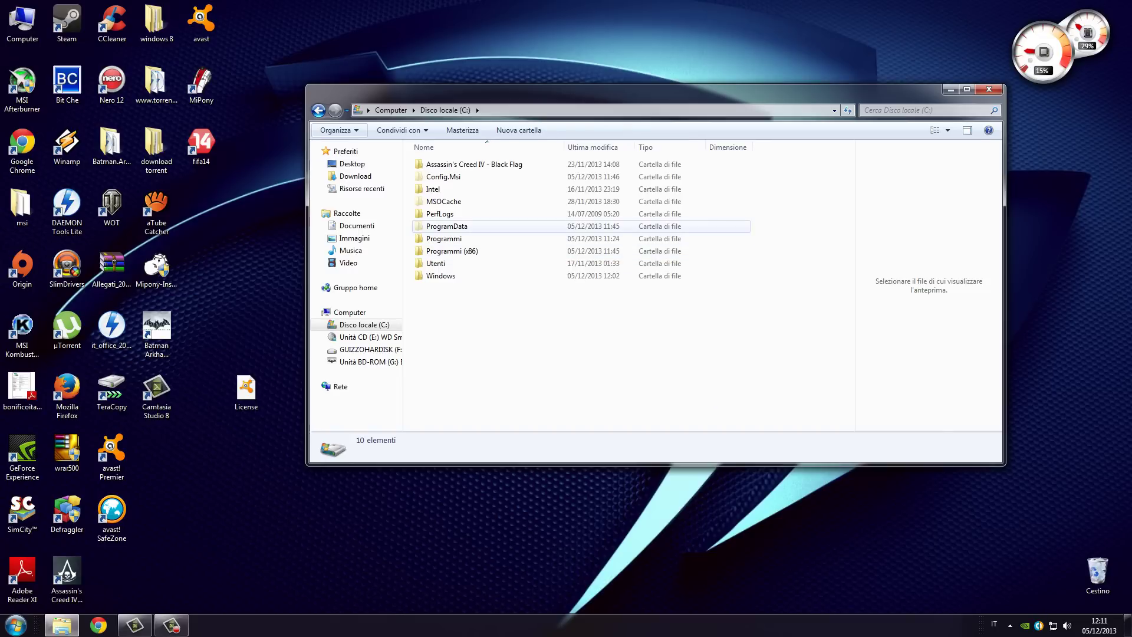
# - Open the Avast folder inside ProgramData\AVAST Software on drive C
pyautogui.doubleClick(446, 225)
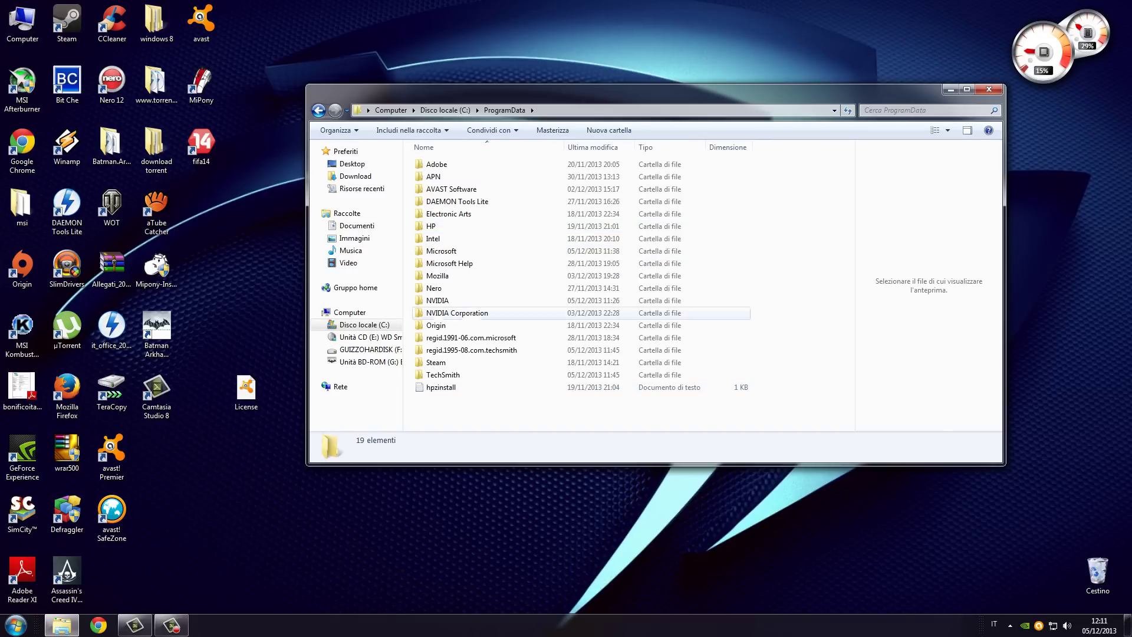
pyautogui.press('BackSpace')
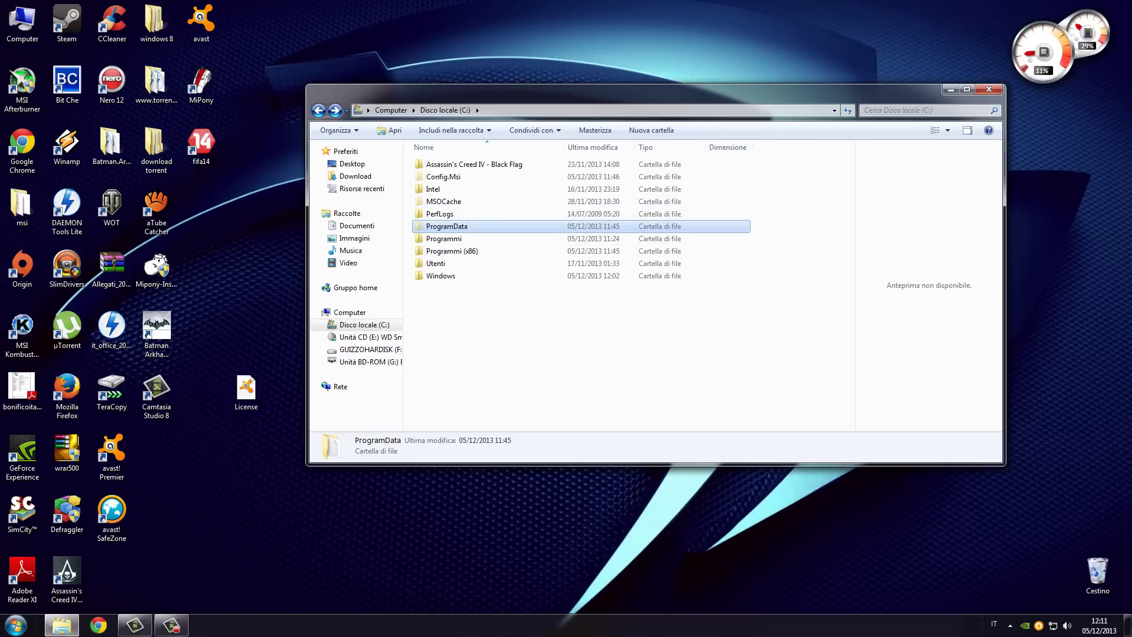
pyautogui.doubleClick(458, 226)
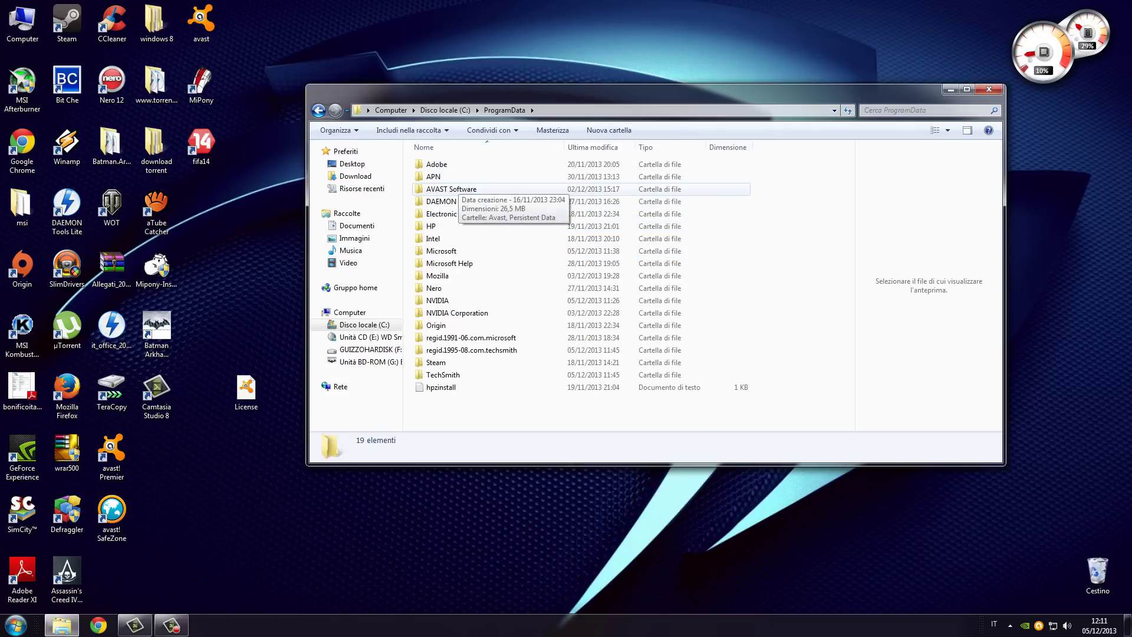
pyautogui.doubleClick(458, 188)
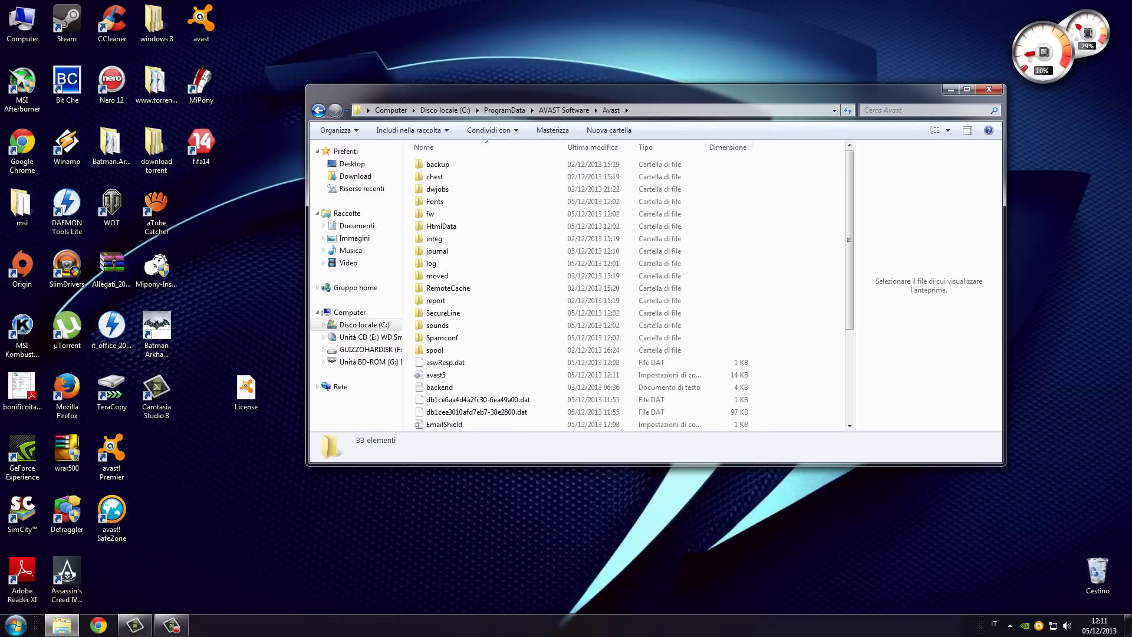
# - Try to copy the desktop License file into the Avast folder, cancel the copy, and close the folder window
pyautogui.rightClick(246, 389)
pyautogui.click(282, 317)
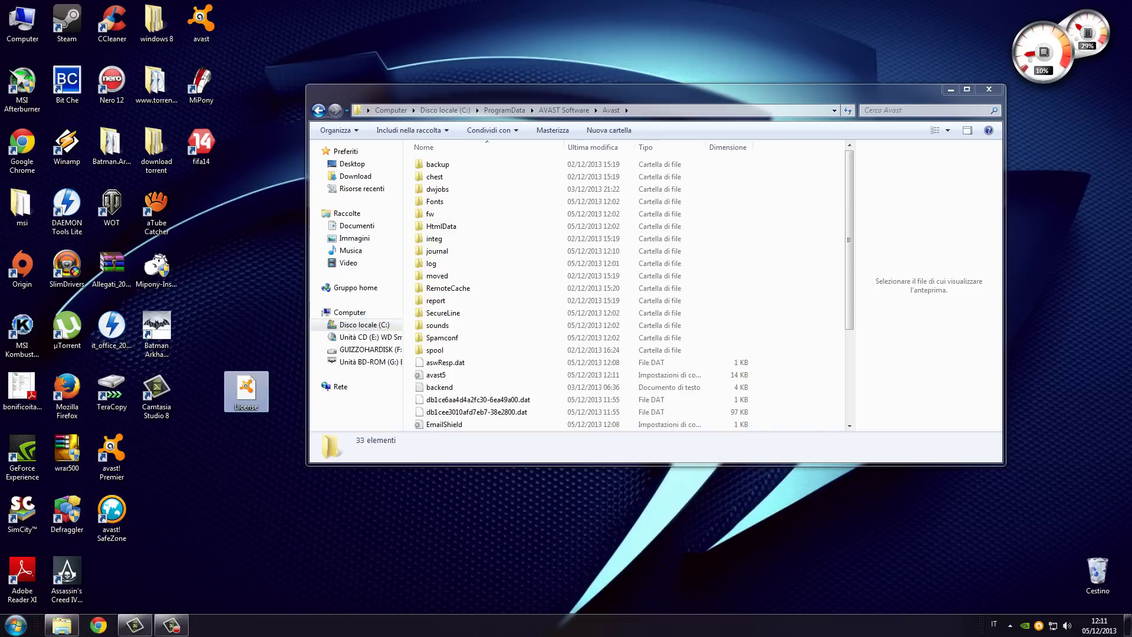
pyautogui.rightClick(810, 271)
pyautogui.click(839, 352)
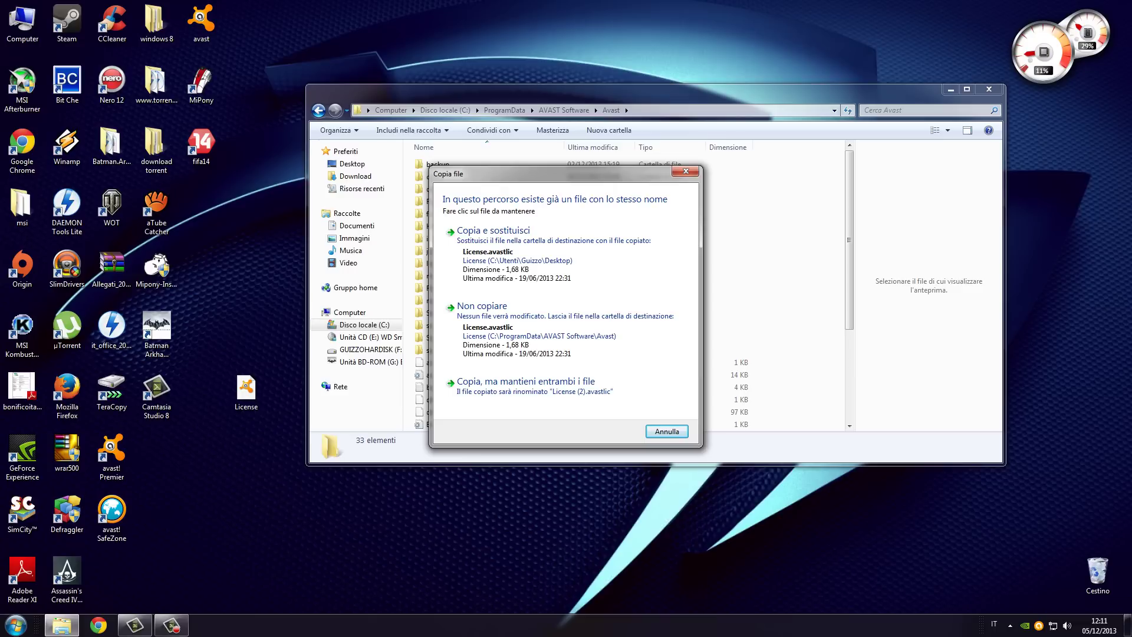
pyautogui.click(686, 170)
pyautogui.scroll(-4, 631, 295)
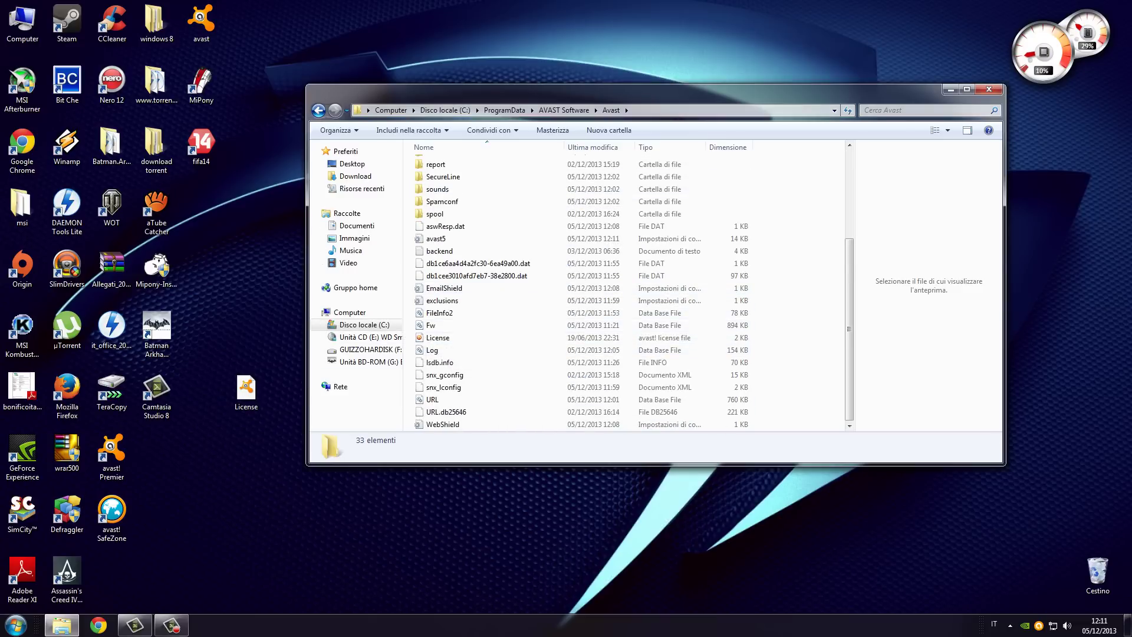
pyautogui.click(988, 89)
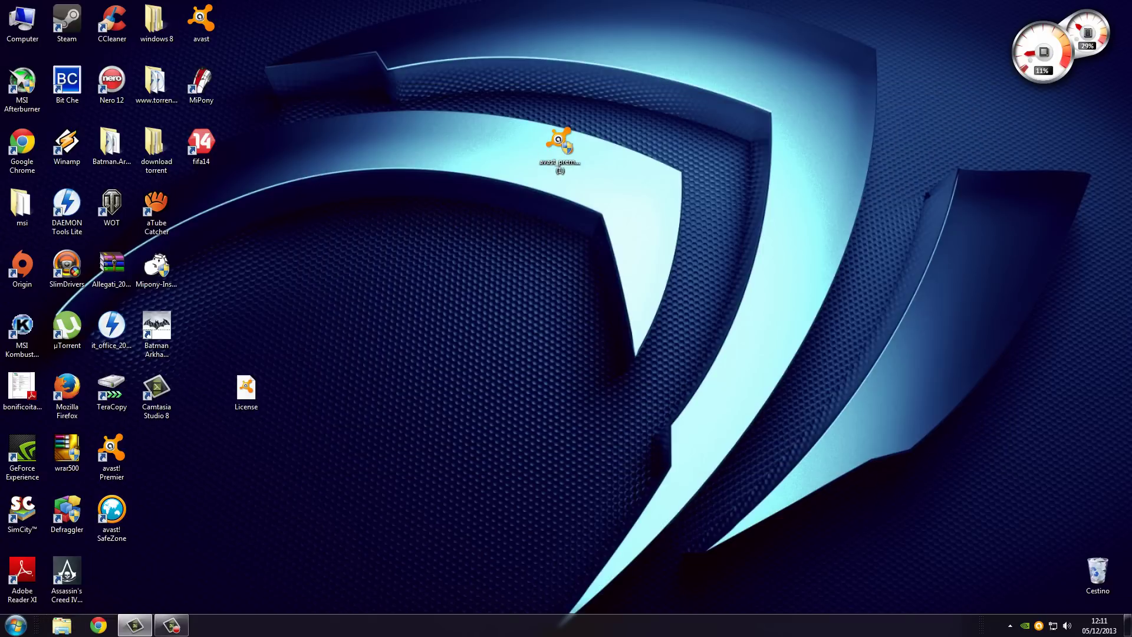
# - Open the crack archive from the desktop's avast folder and run Crack.exe from its Crack folder
pyautogui.doubleClick(201, 22)
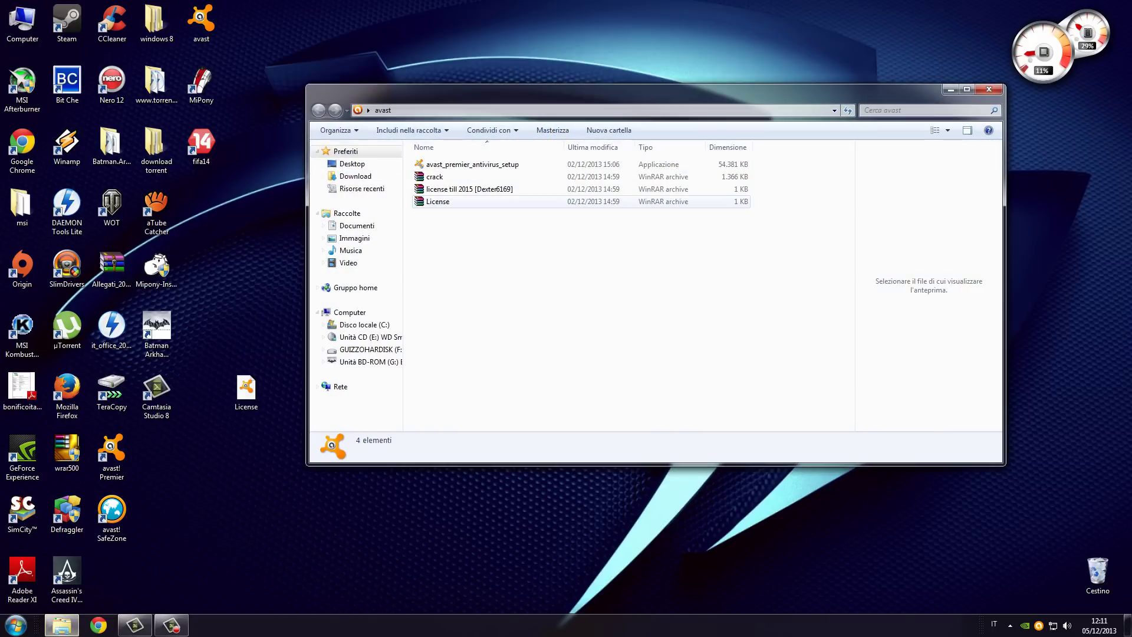
pyautogui.doubleClick(434, 176)
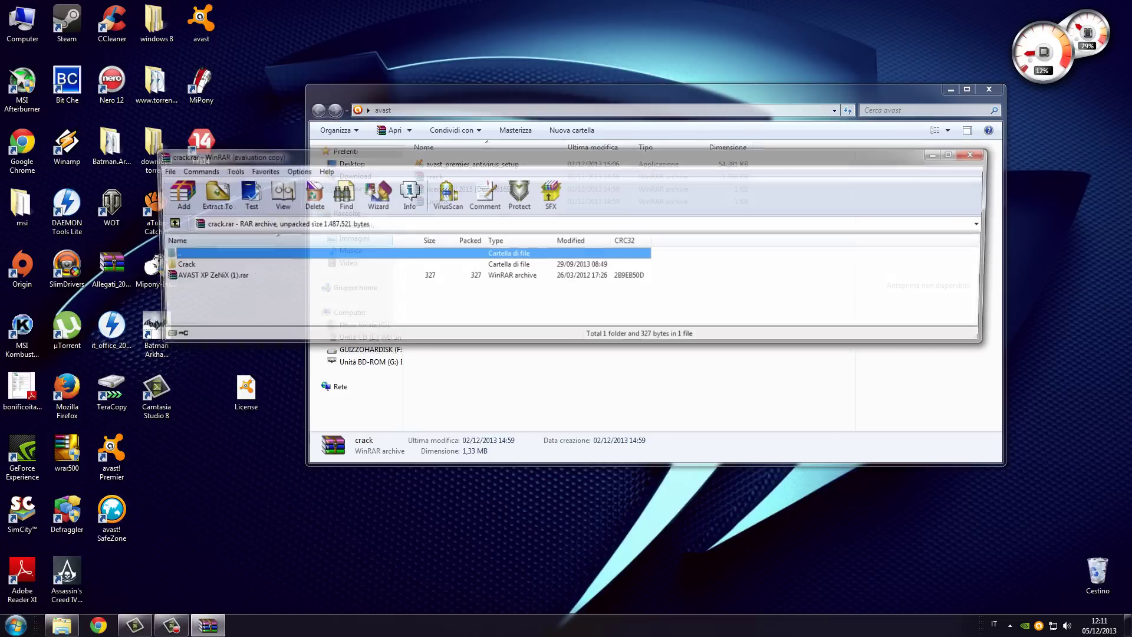
pyautogui.doubleClick(202, 276)
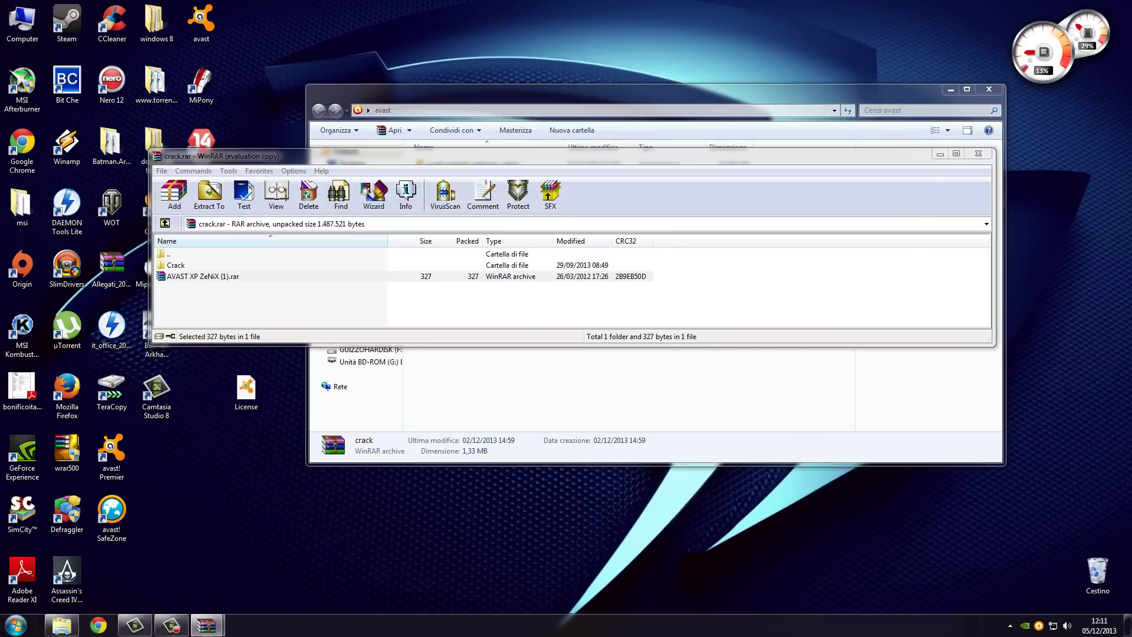
pyautogui.click(918, 94)
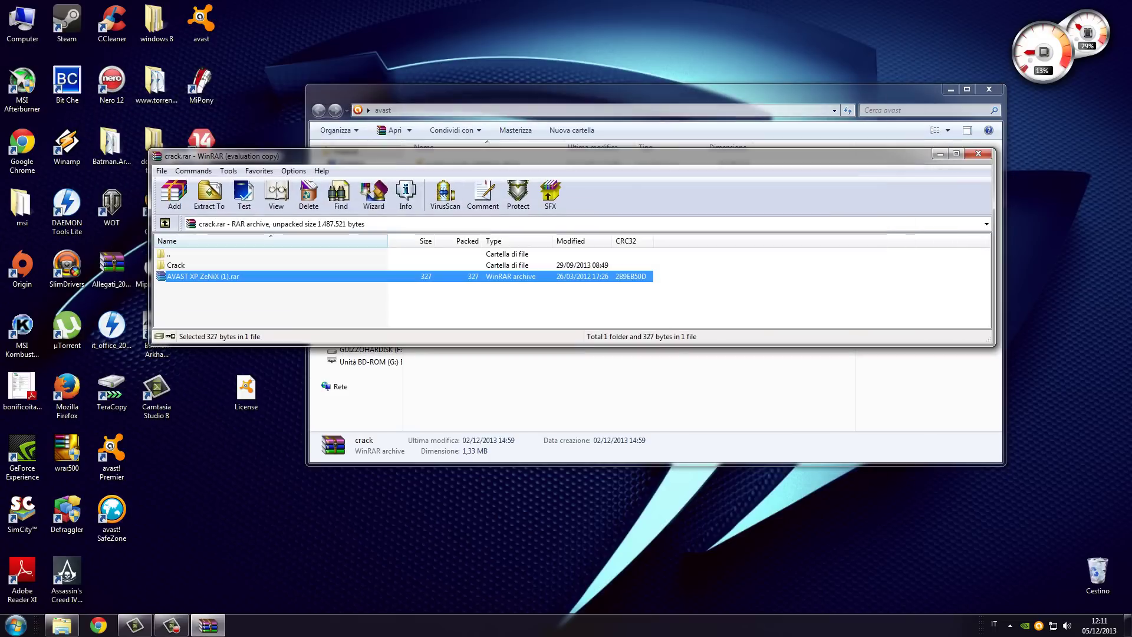
pyautogui.doubleClick(177, 265)
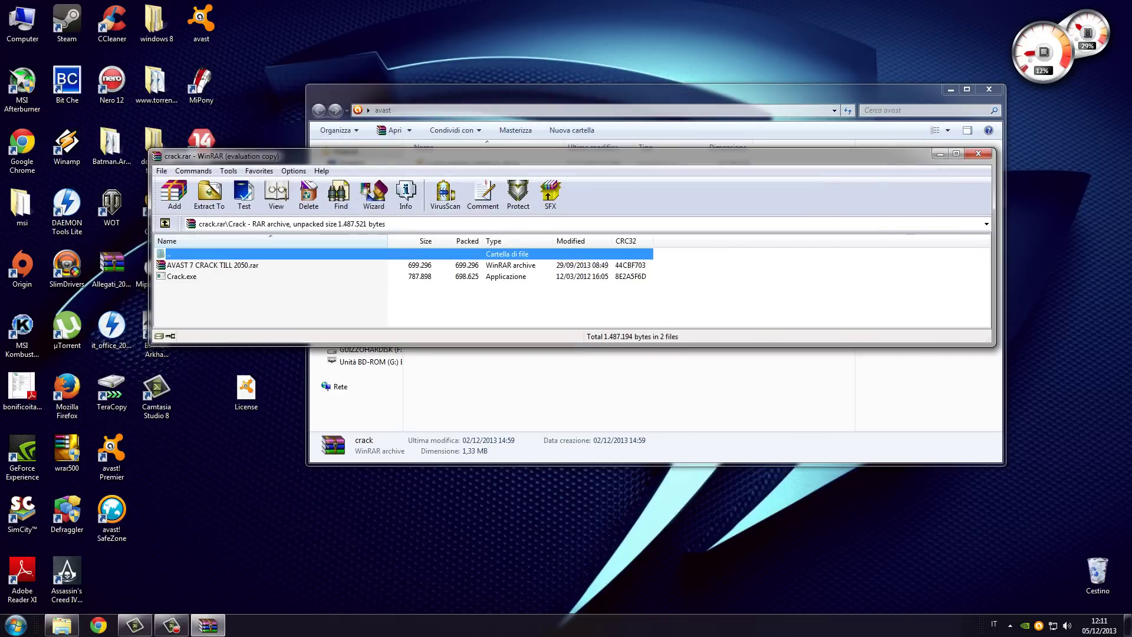
pyautogui.doubleClick(181, 276)
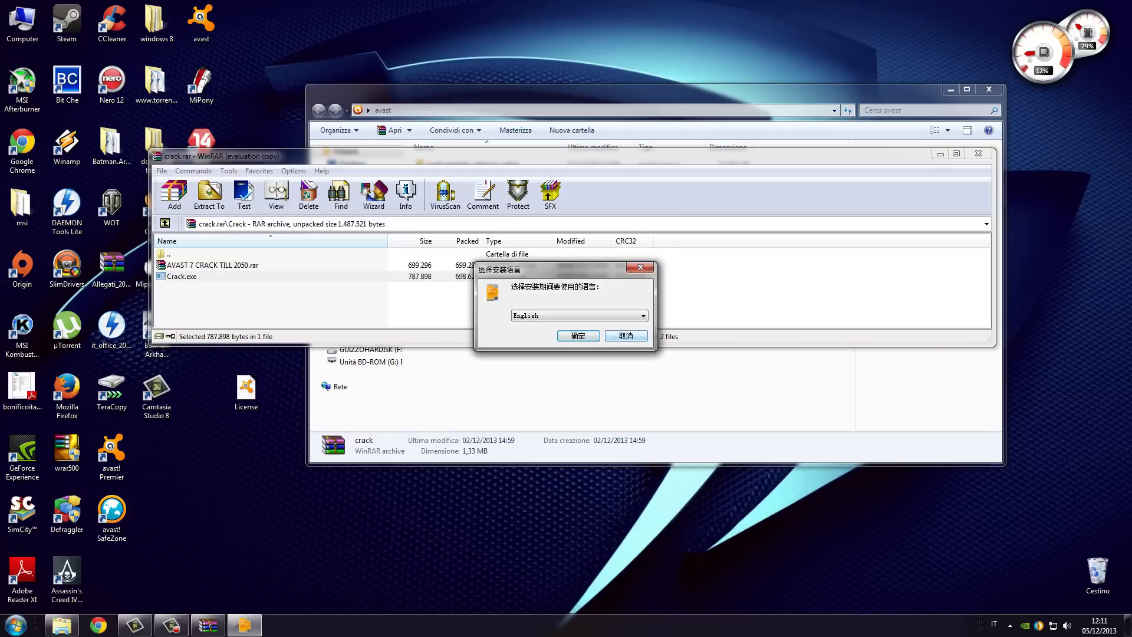
# - Try the Chinese entries in the setup language list, choose English and continue to the setup wizard
pyautogui.click(579, 316)
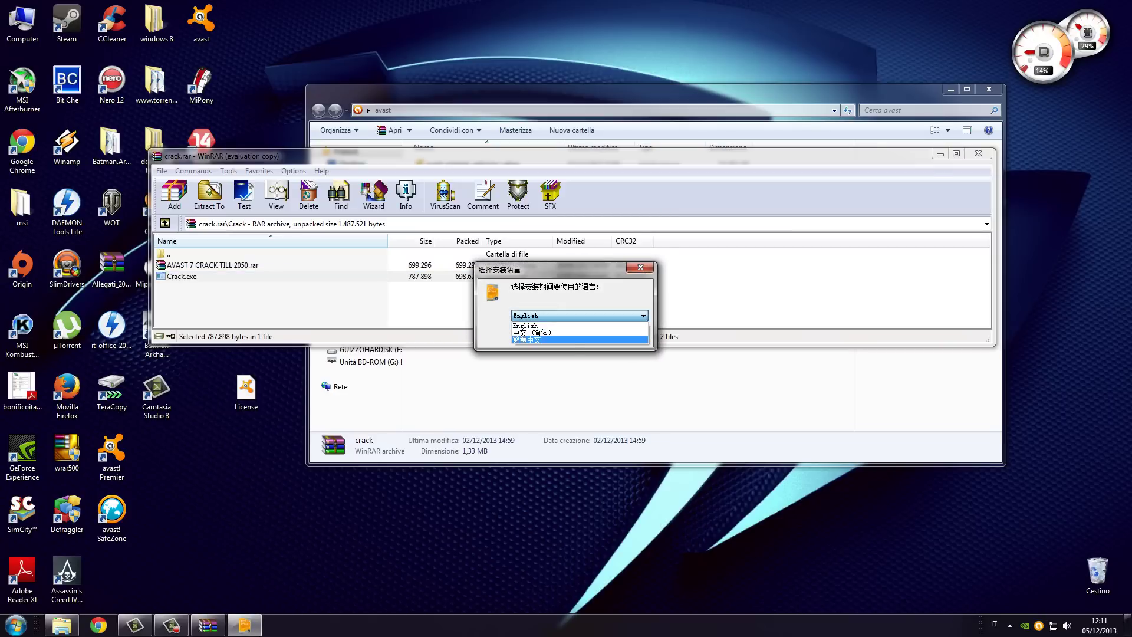
pyautogui.click(579, 340)
pyautogui.hotkey('alt', 'Down')
pyautogui.press('Up')
pyautogui.press('Return')
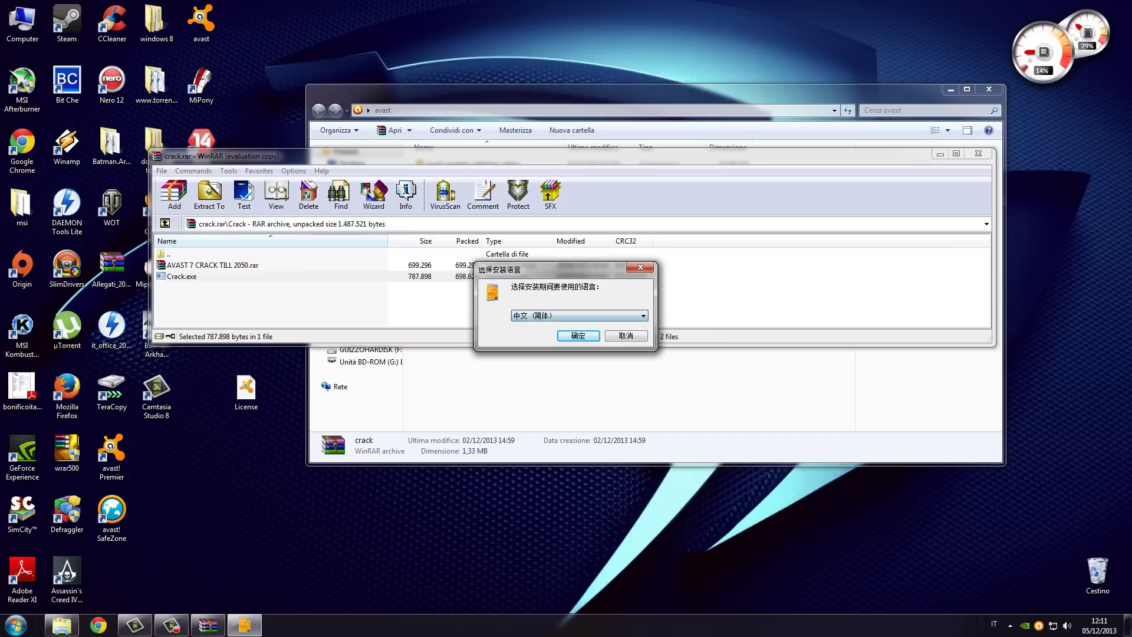
pyautogui.hotkey('alt', 'Down')
pyautogui.press('Up')
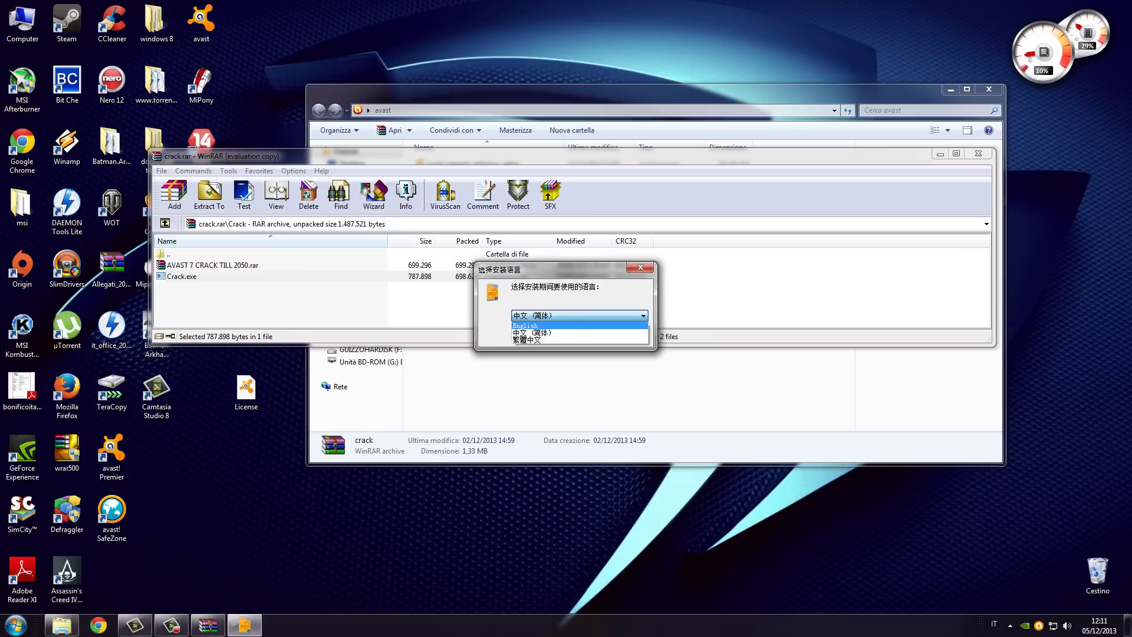
pyautogui.press('Return')
pyautogui.press('Return')
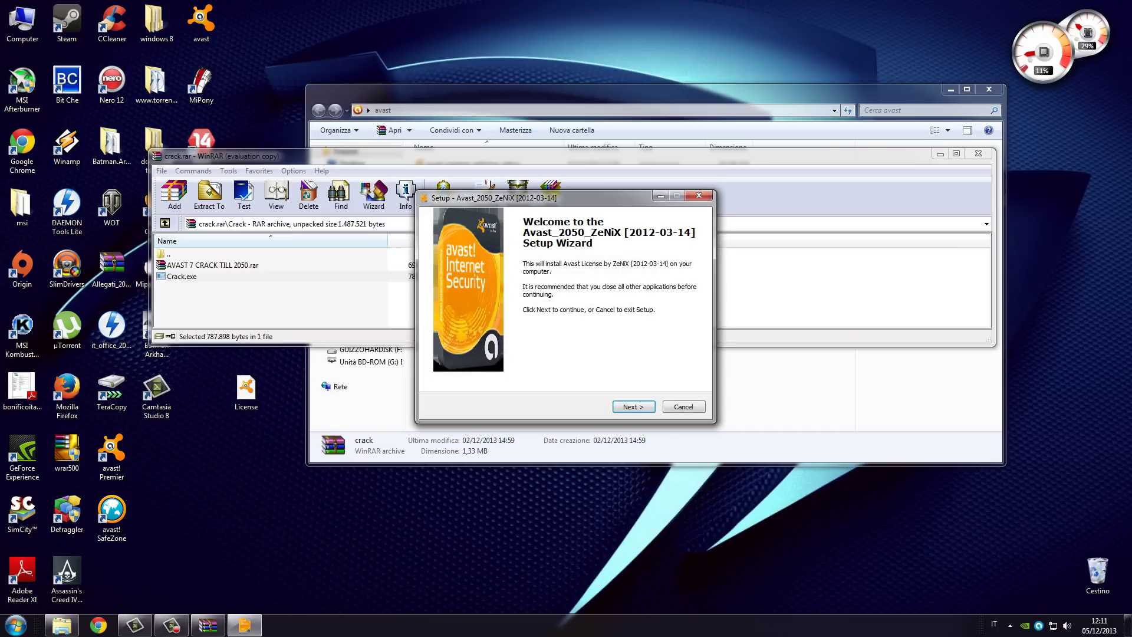
# - Accept the setup's license agreement and enter the installation password to reach the Ready to Install page
pyautogui.press('Return')
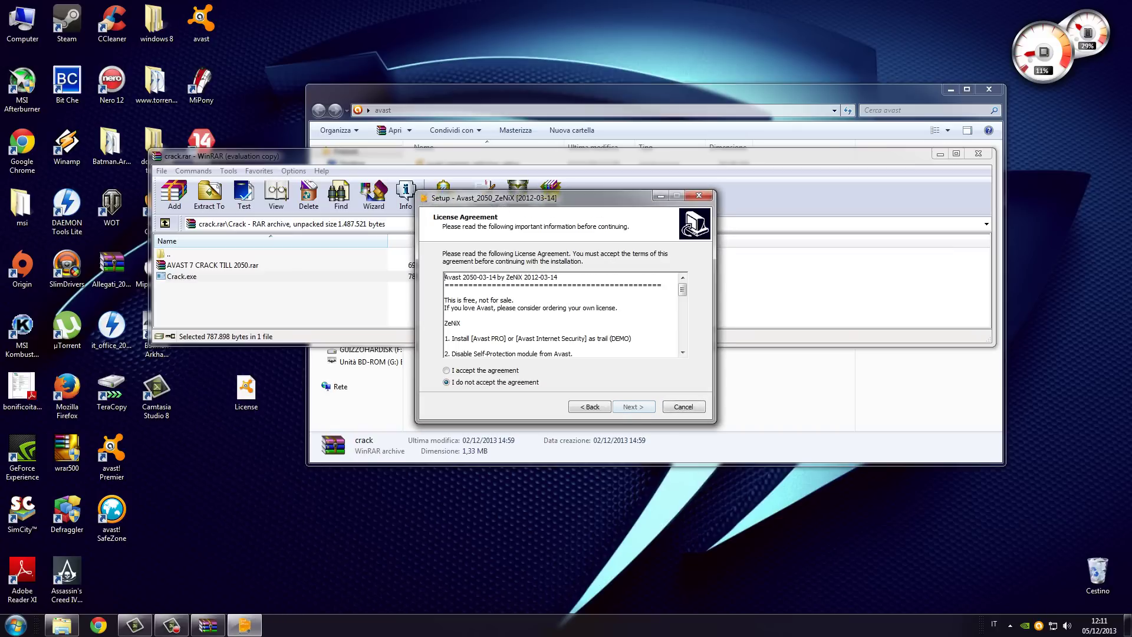
pyautogui.hotkey('alt', 'a')
pyautogui.press('Return')
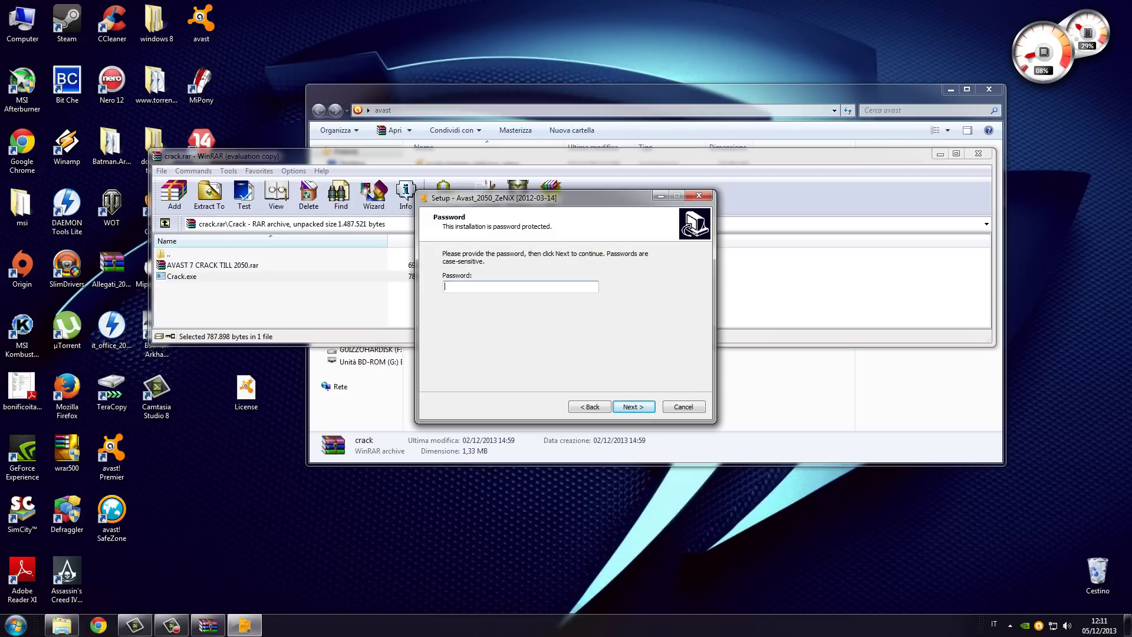
pyautogui.write('••••')
pyautogui.press('Return')
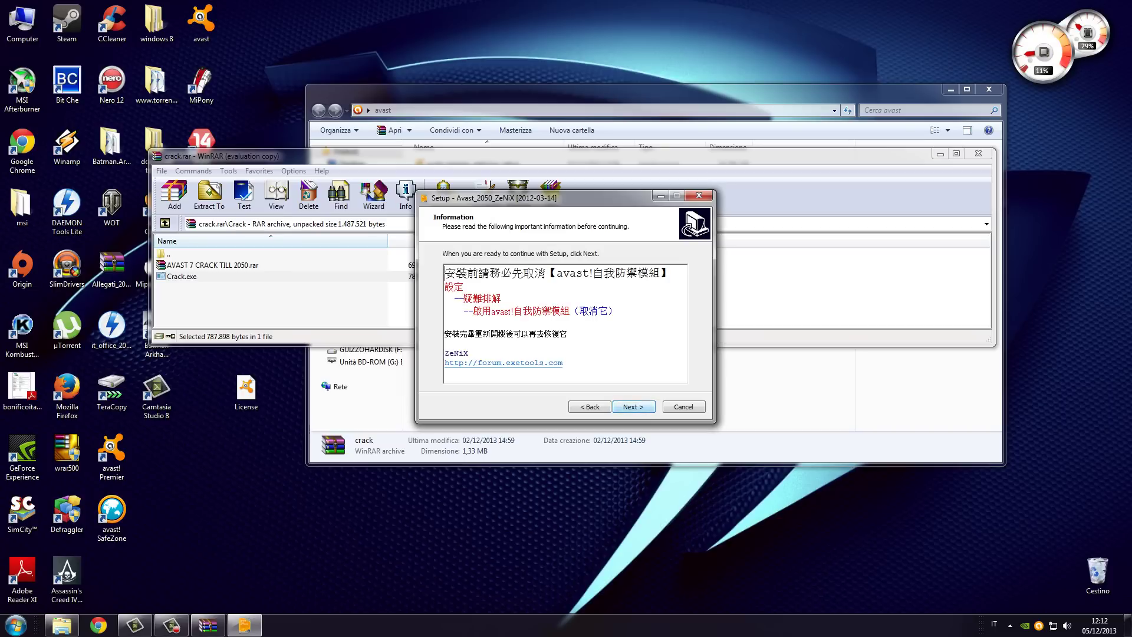
pyautogui.press('Return')
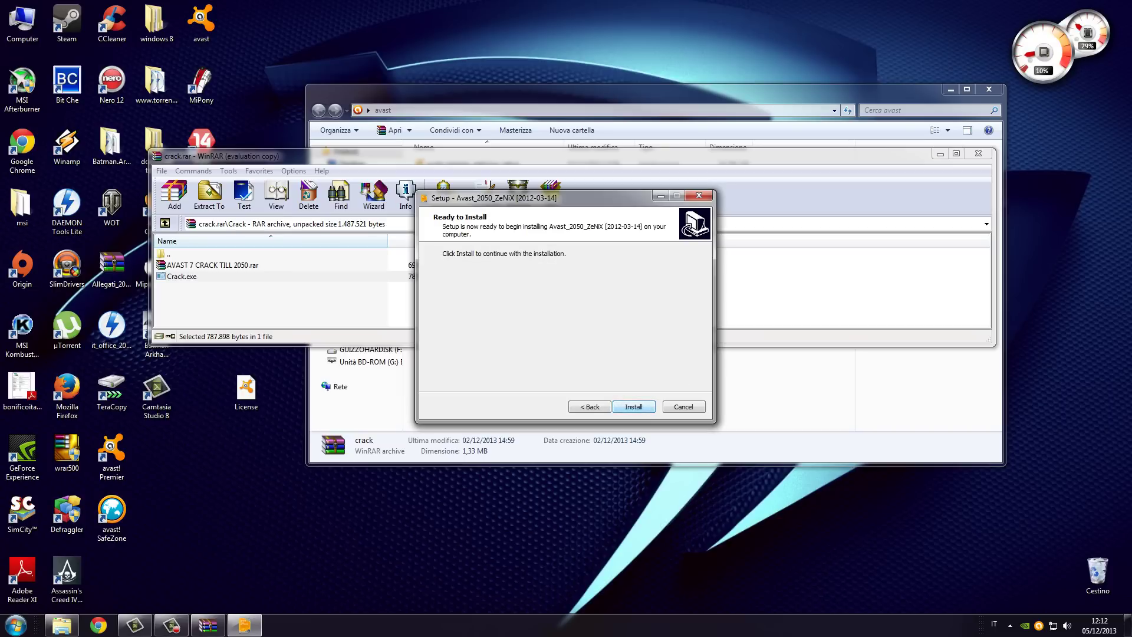
# - Exit the setup without installing and close the crack.rar archive
pyautogui.press('Escape')
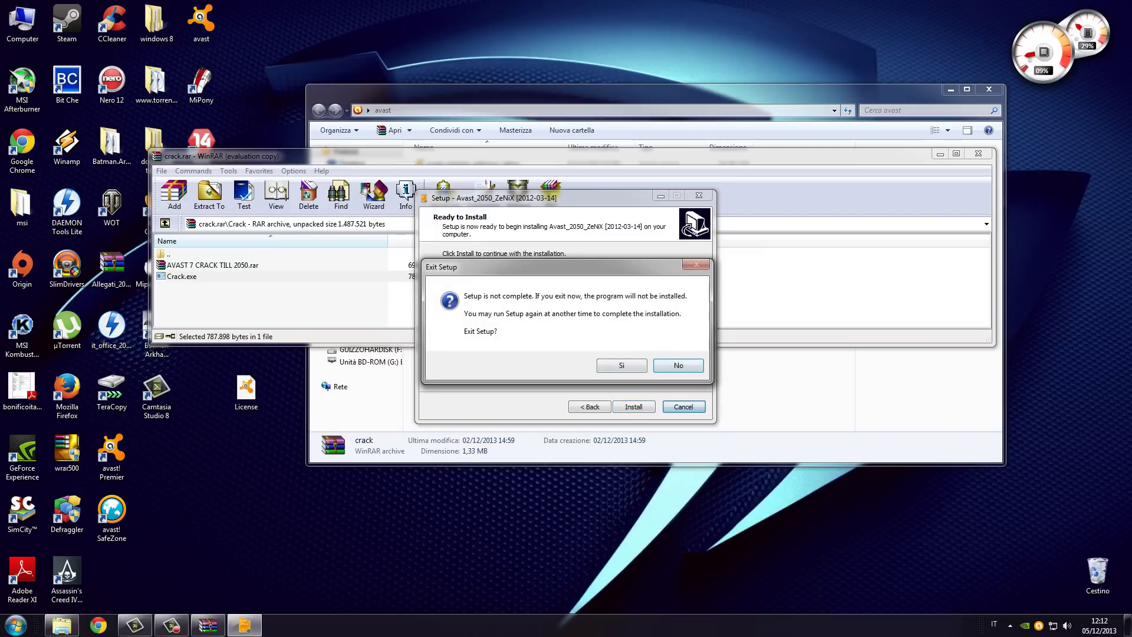
pyautogui.press('Return')
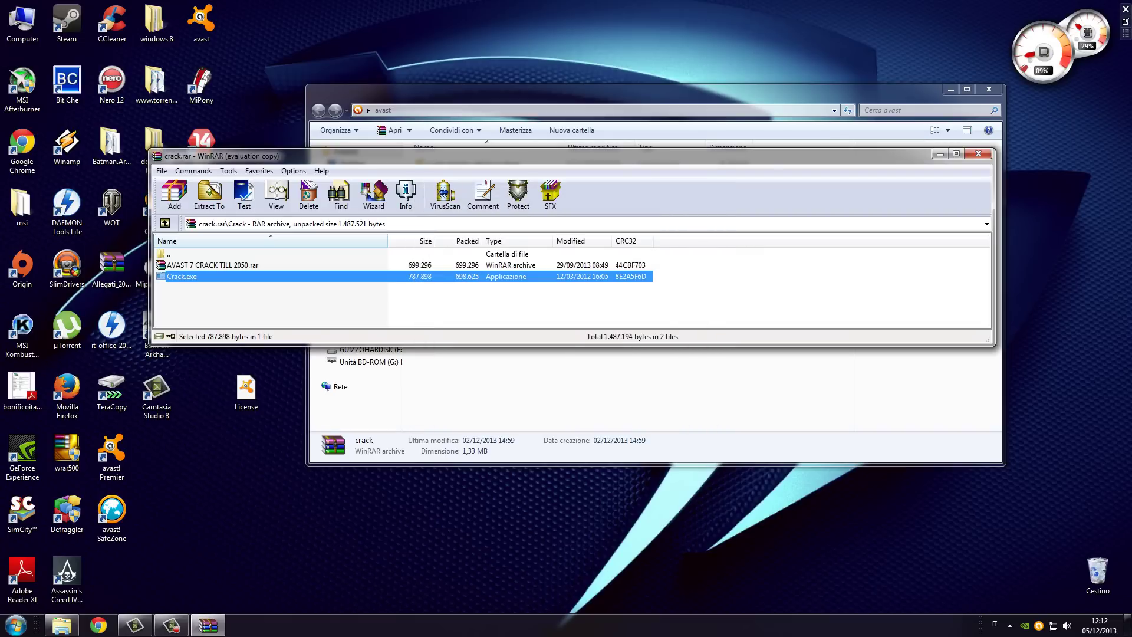
pyautogui.press('Escape')
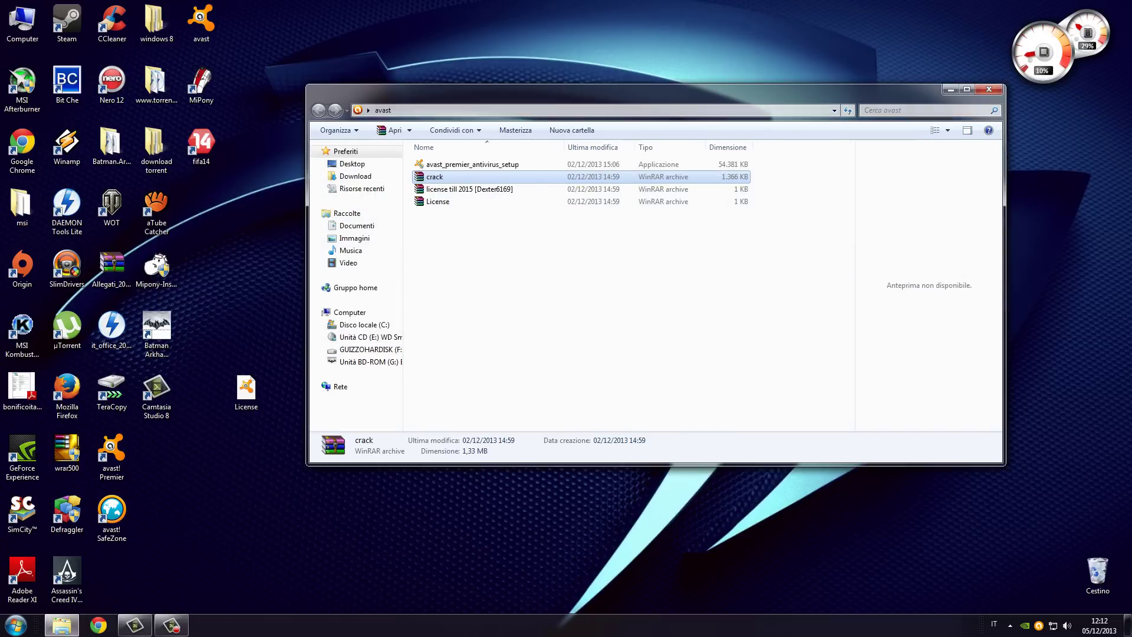
# - Open avast! Premier, check the subscription status under Abbonamento in its settings, and close the settings
pyautogui.doubleClick(111, 454)
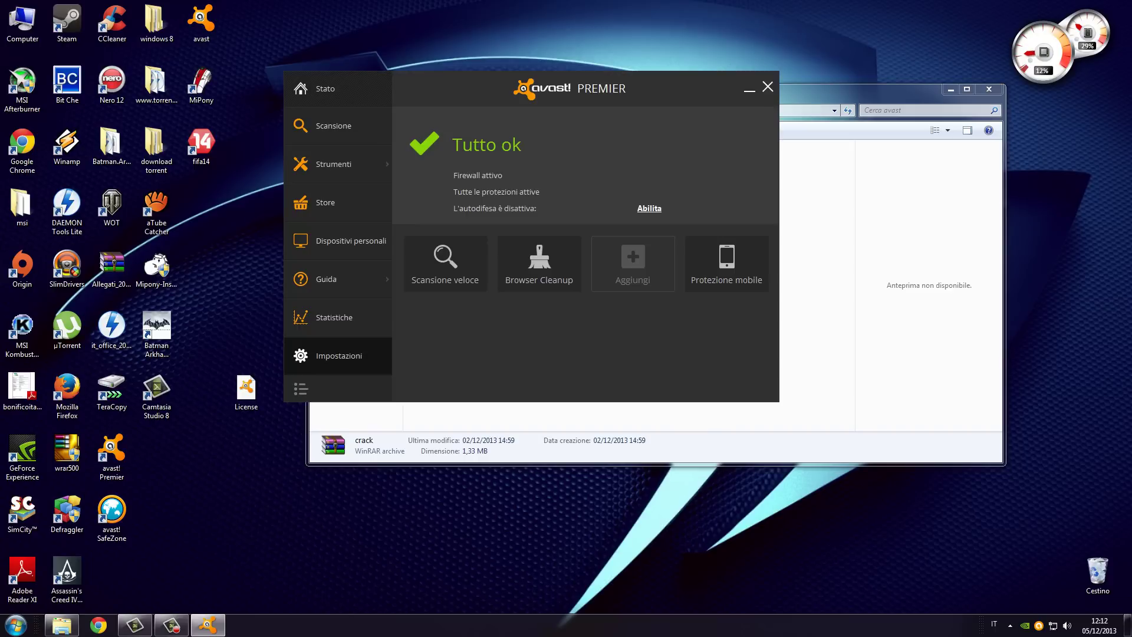
pyautogui.click(339, 355)
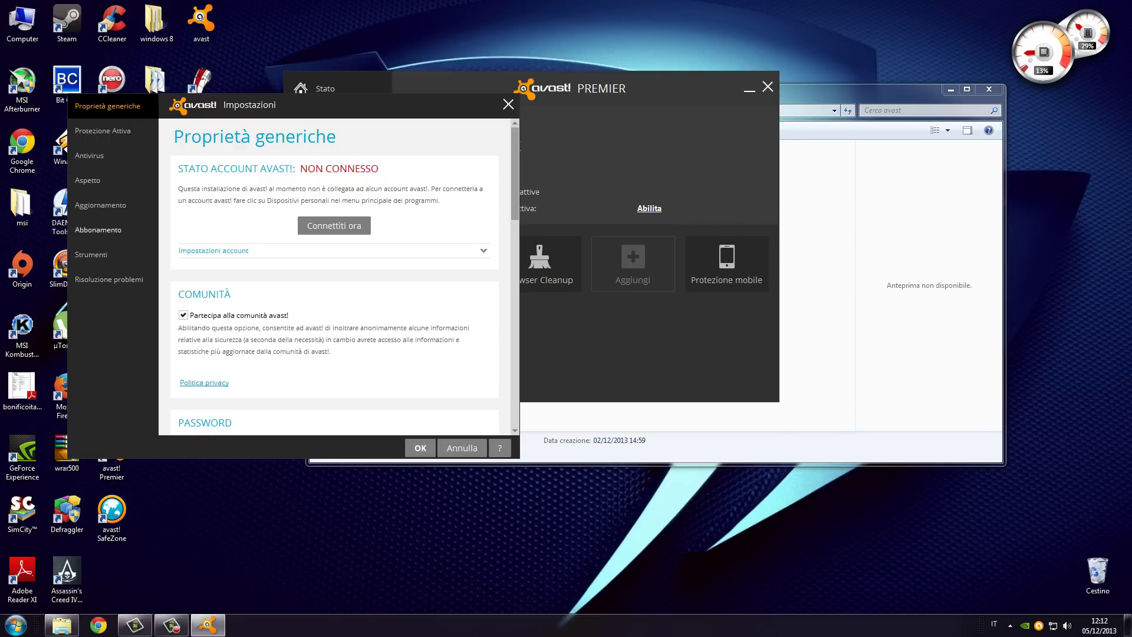
pyautogui.click(98, 229)
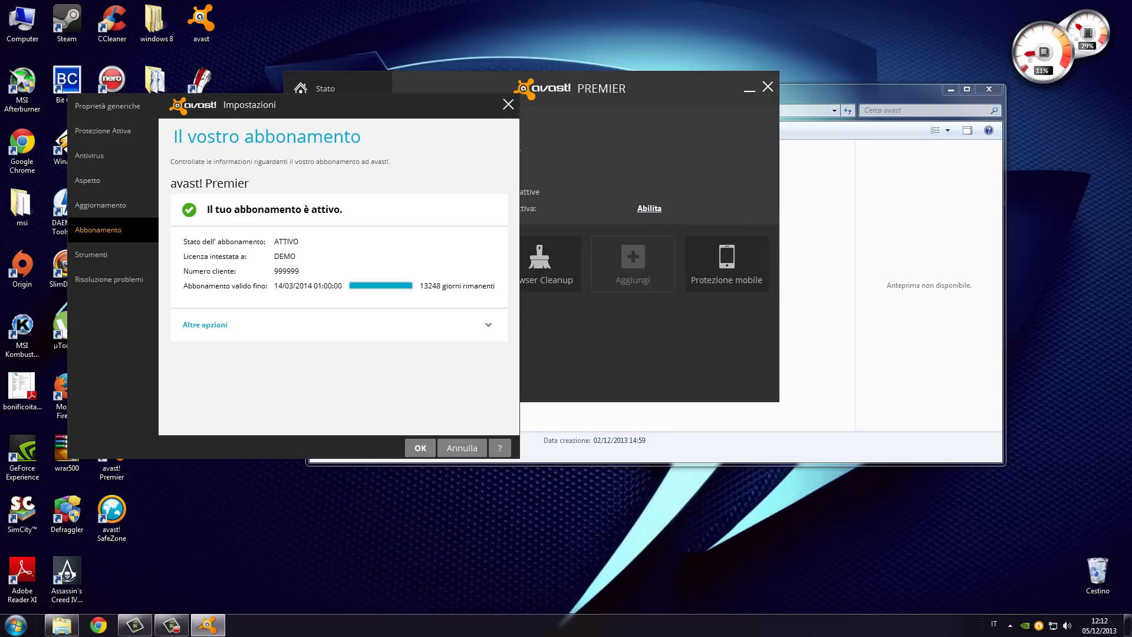
pyautogui.press('Return')
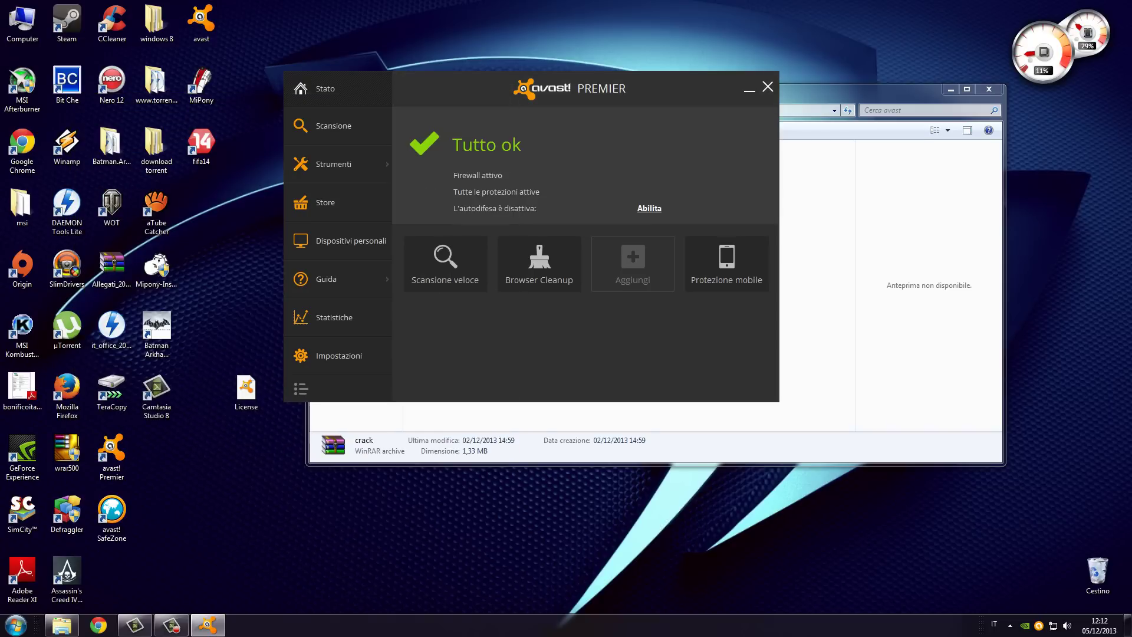
pyautogui.moveTo(170, 625)
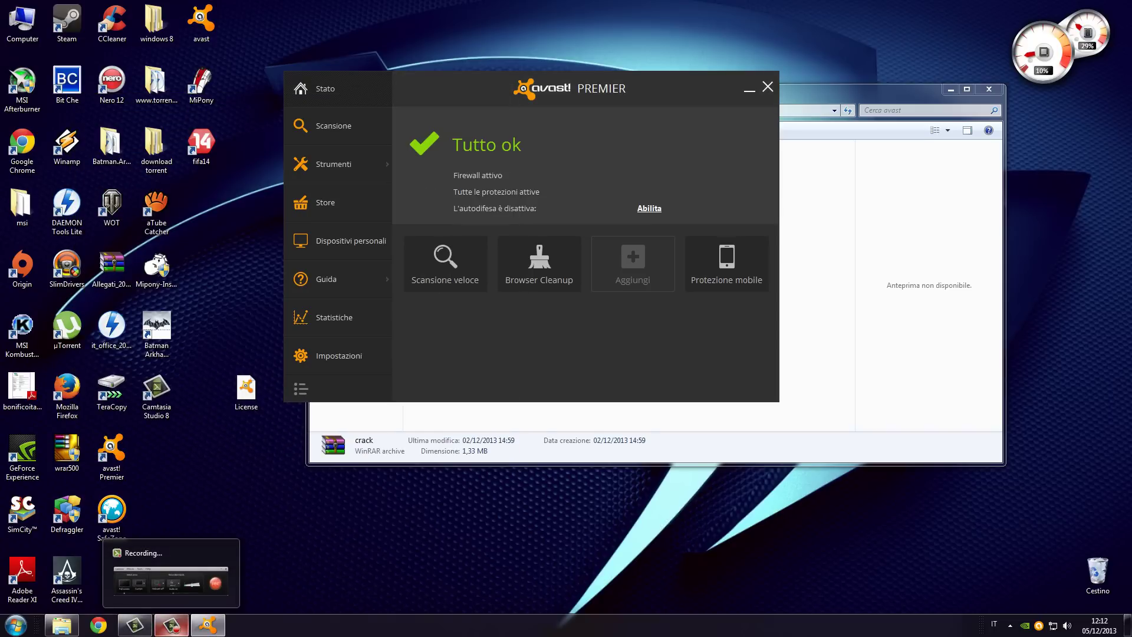
pyautogui.click(170, 624)
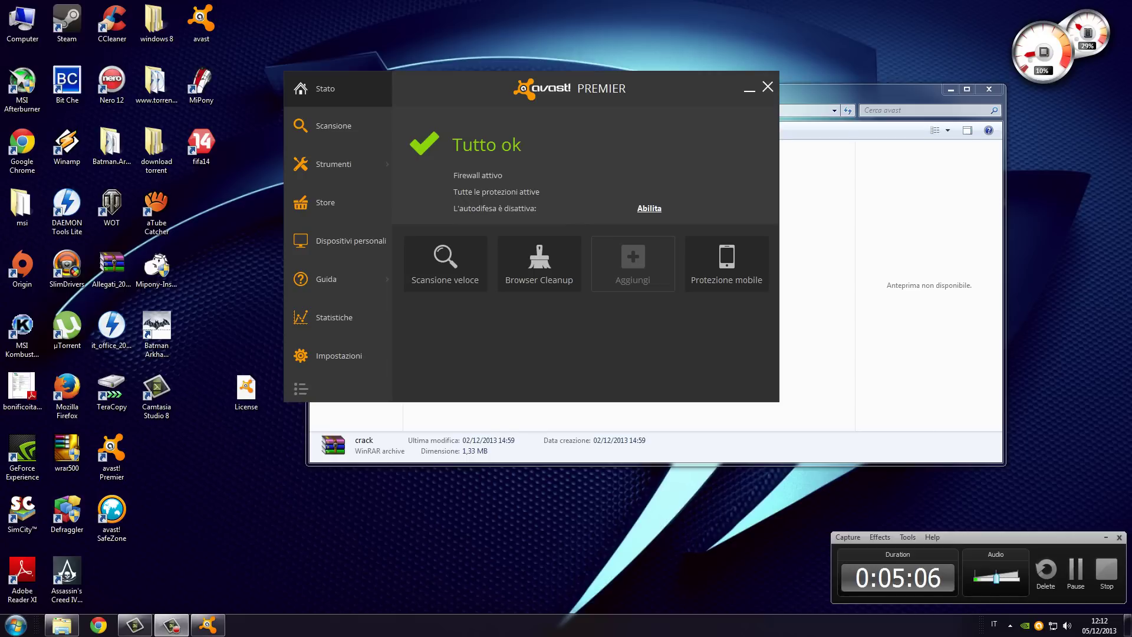